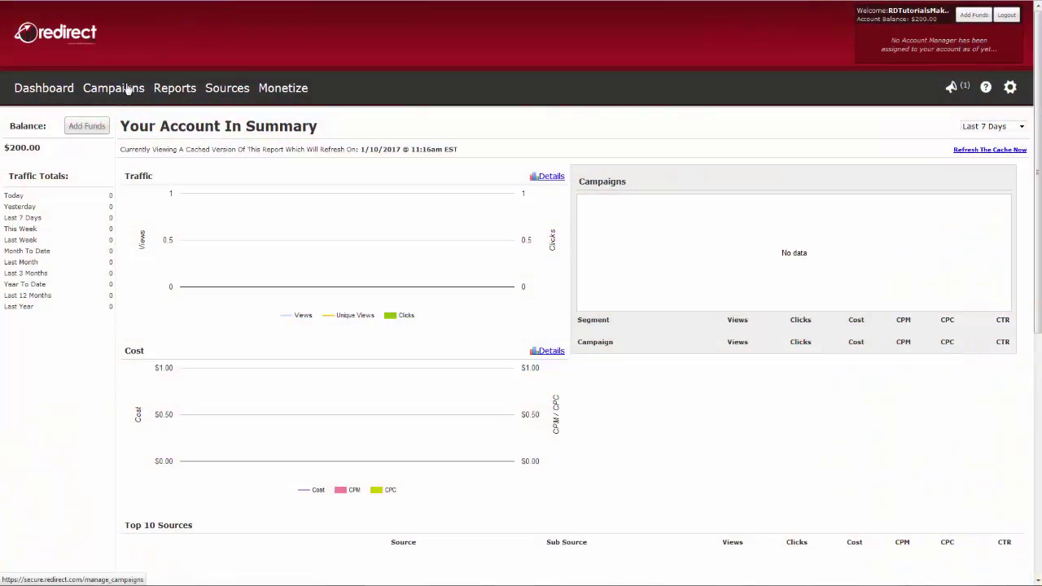
Step: Start a new Direct Redirect campaign from the Campaigns list
left_click(128, 89)
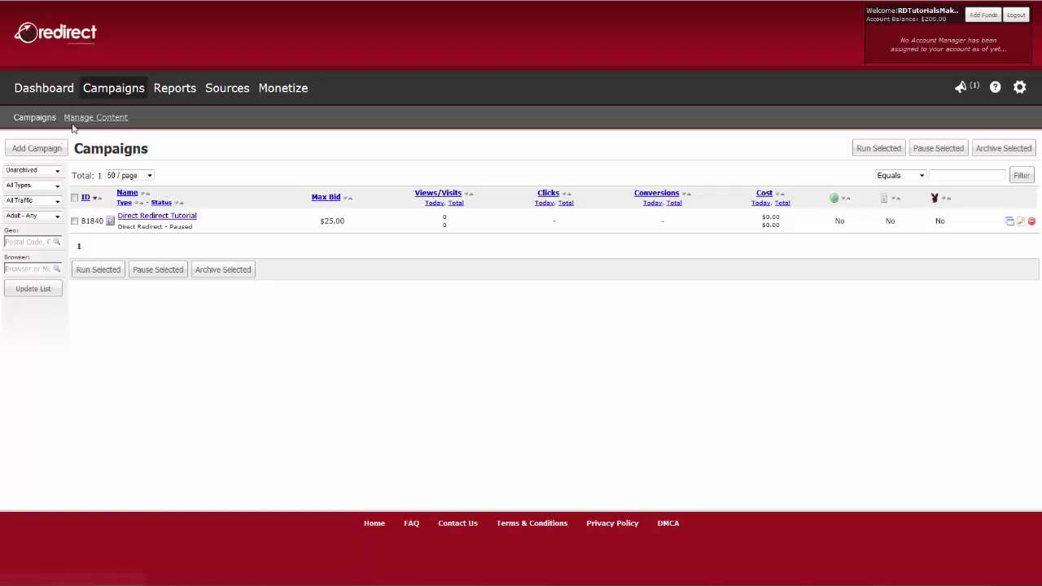
left_click(36, 148)
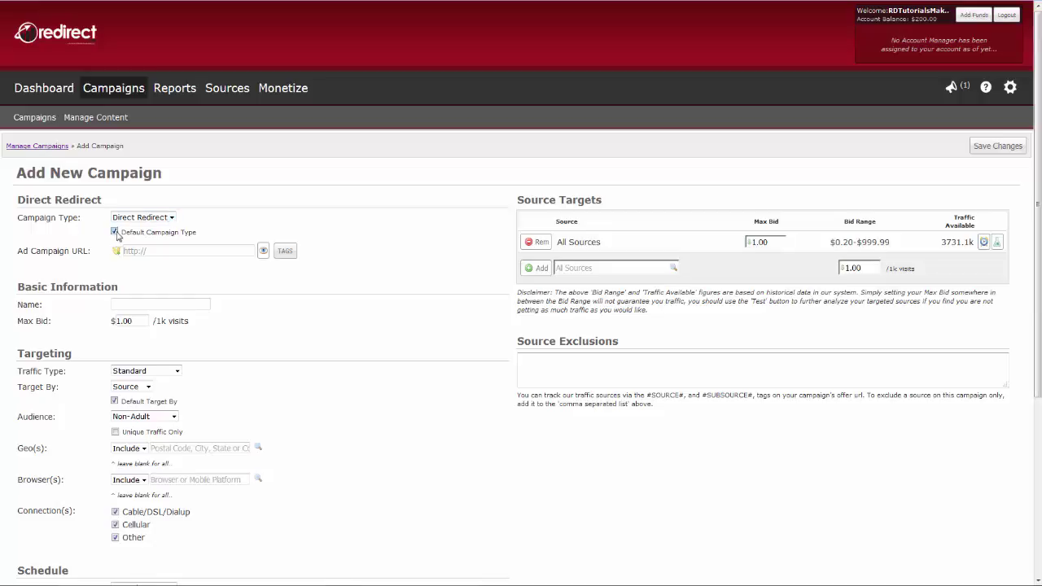
left_click(152, 253)
type("http://web-images.xyz/")
key("Down")
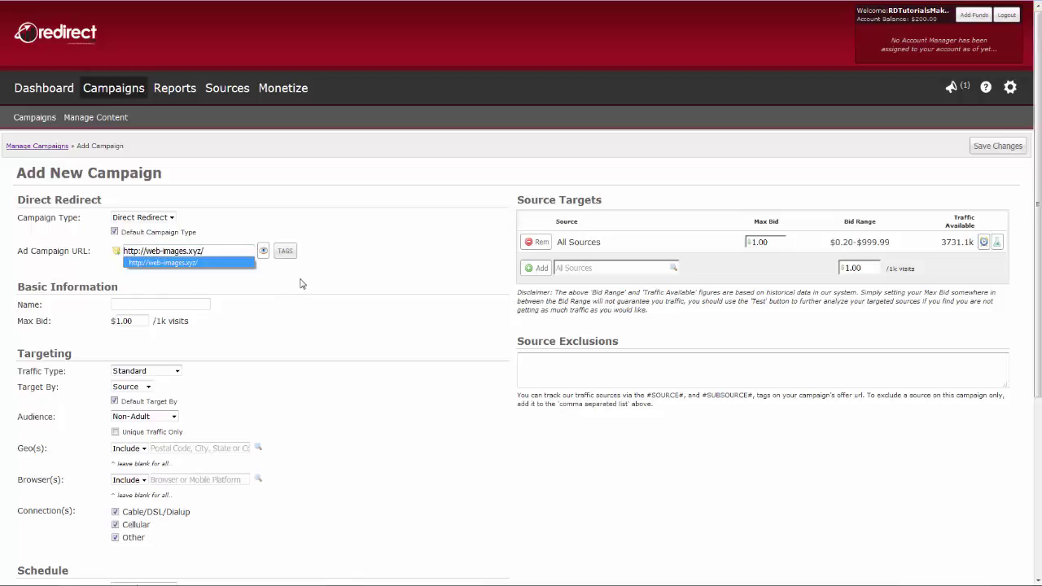
key("Return")
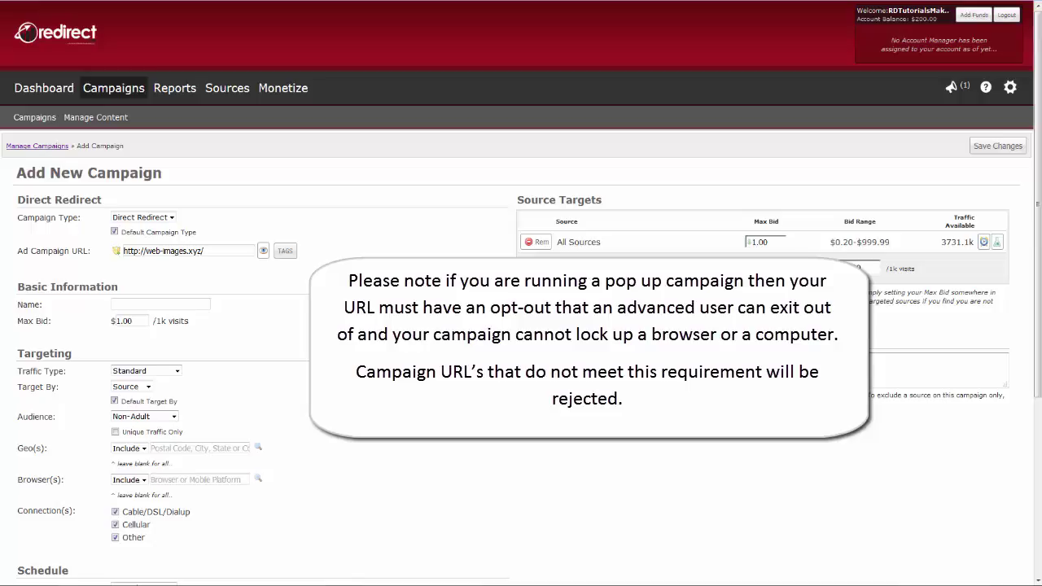
left_click(261, 253)
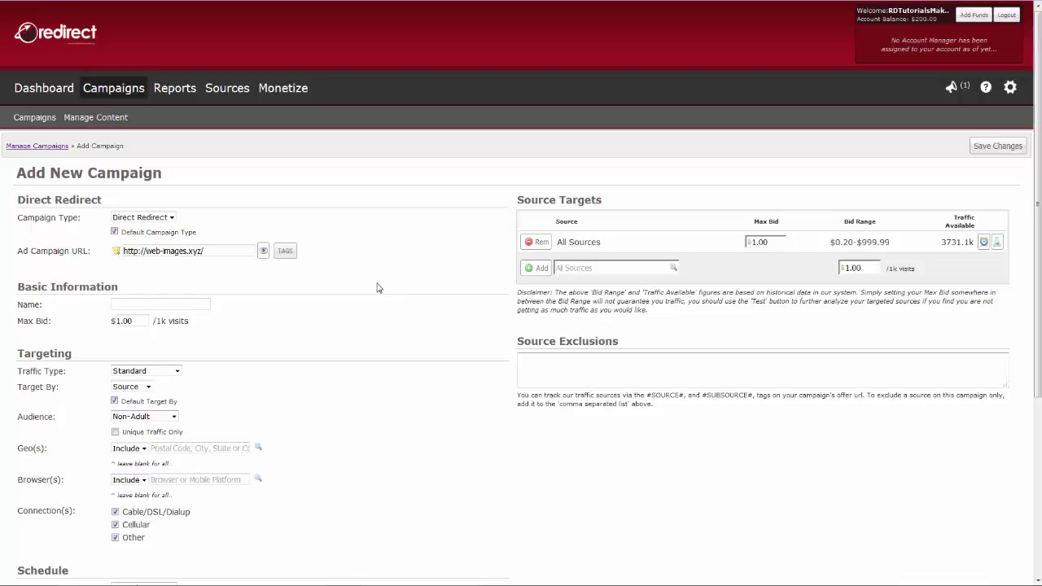
left_click(285, 251)
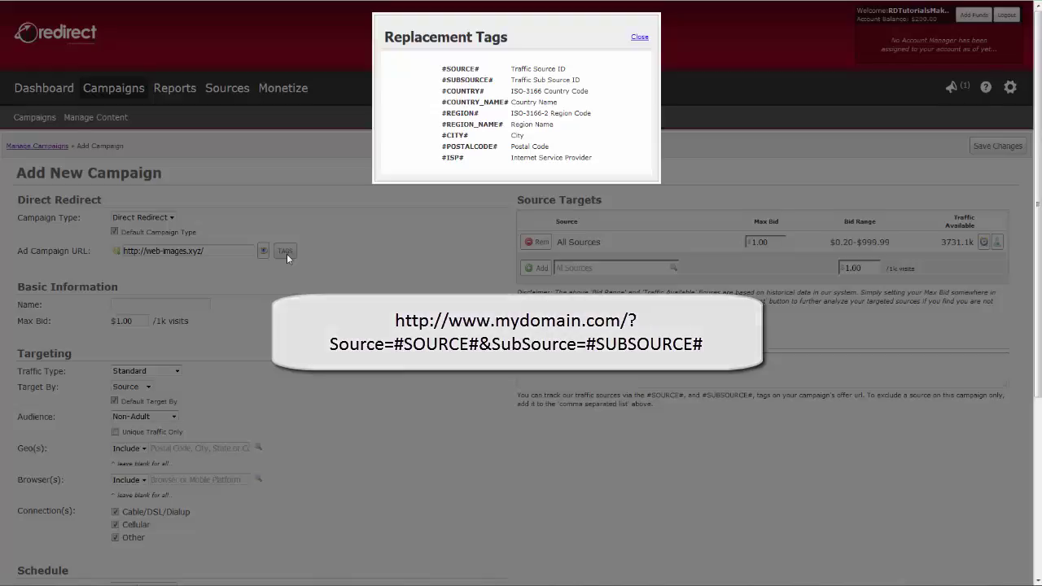
left_click(286, 254)
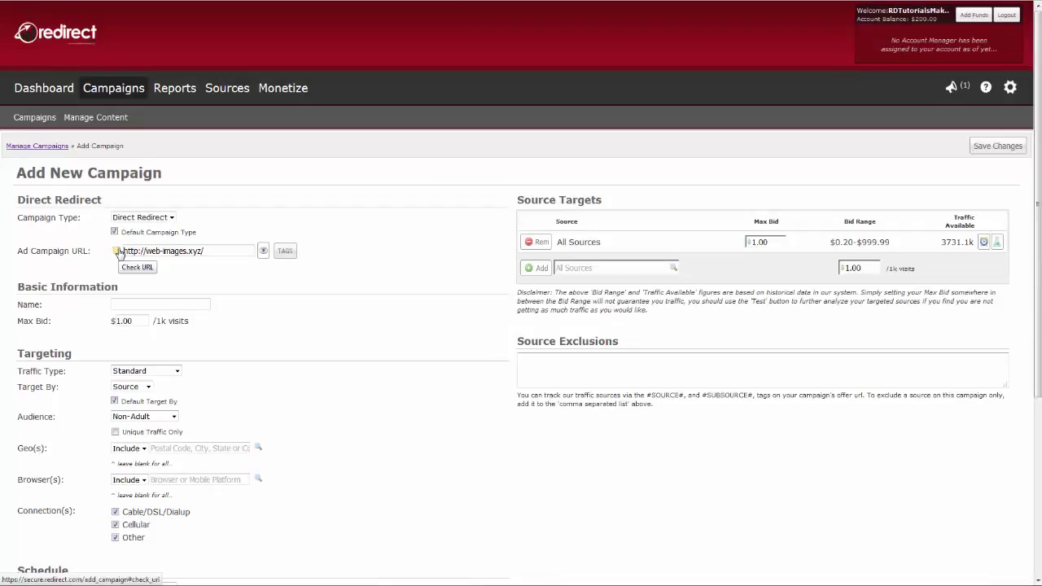
left_click(119, 252)
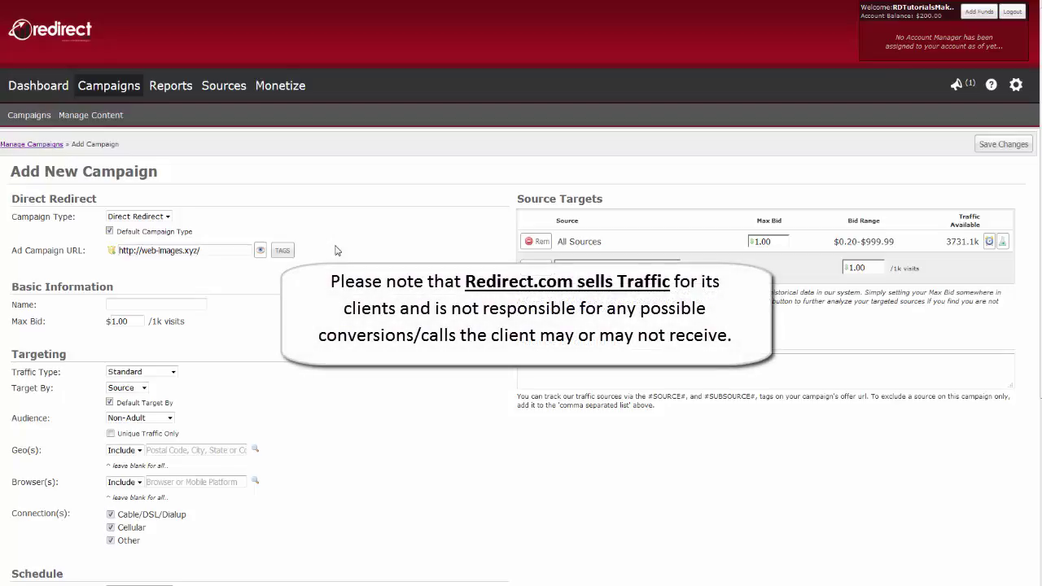
Step: Name the campaign 'Direct Redirect Tutorial #1' and set its max bid to $4.00 per 1k visits
left_click(159, 308)
type("Direct Redirect T")
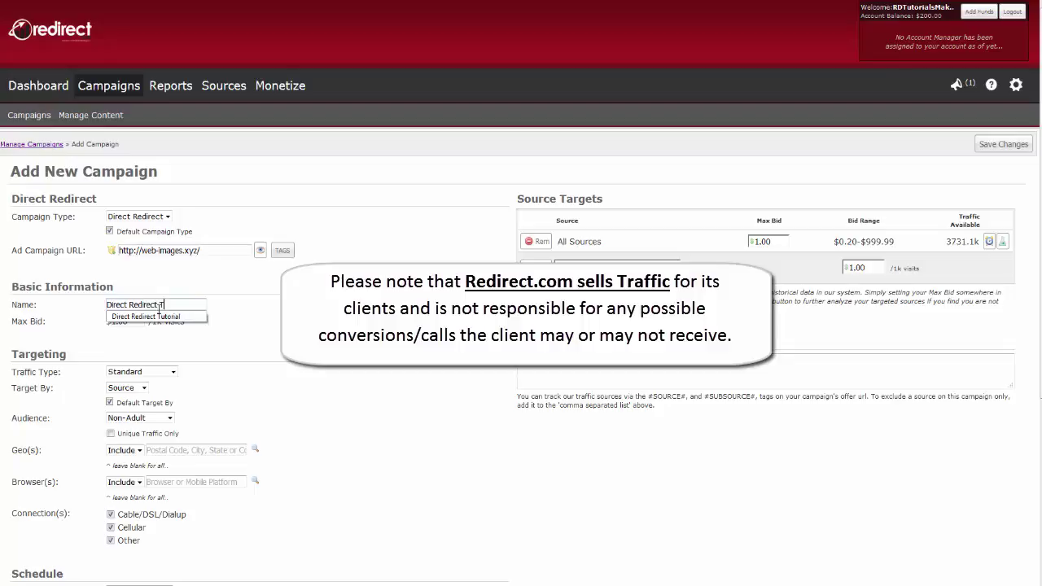
left_click(159, 316)
type("#1")
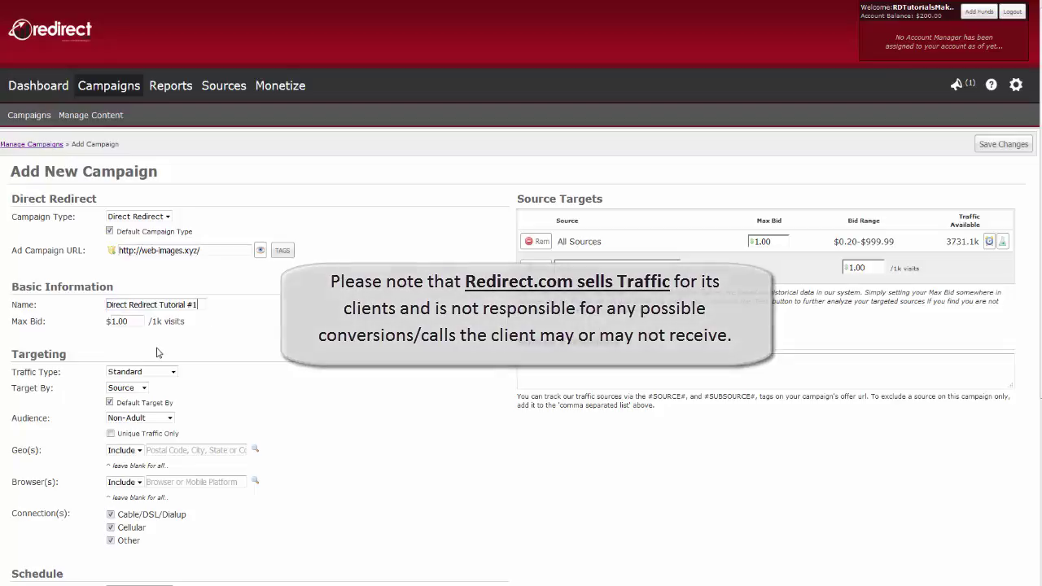
left_click_drag(137, 322, 111, 321)
type("4.00")
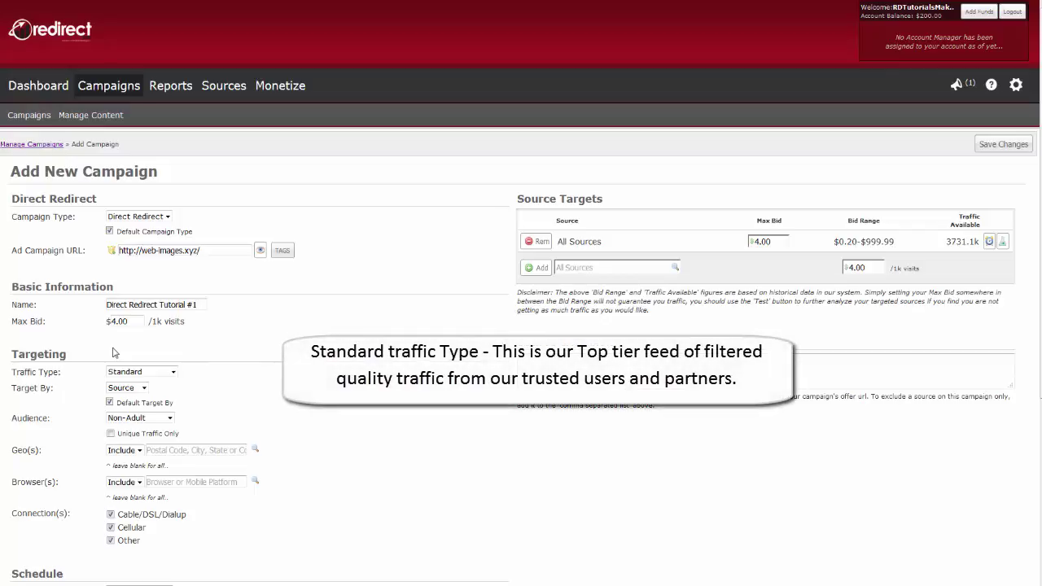
left_click(173, 373)
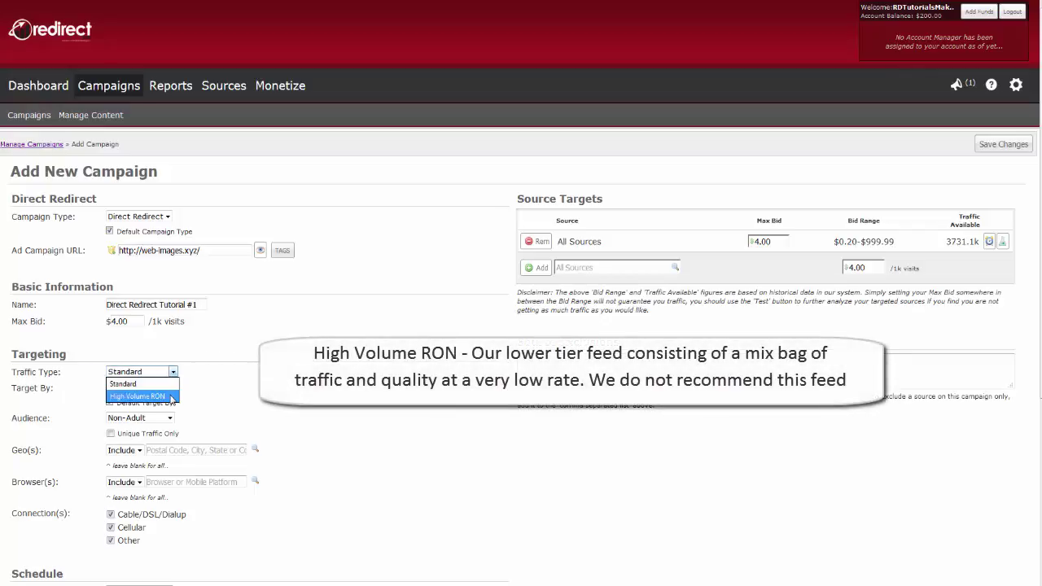
left_click(173, 396)
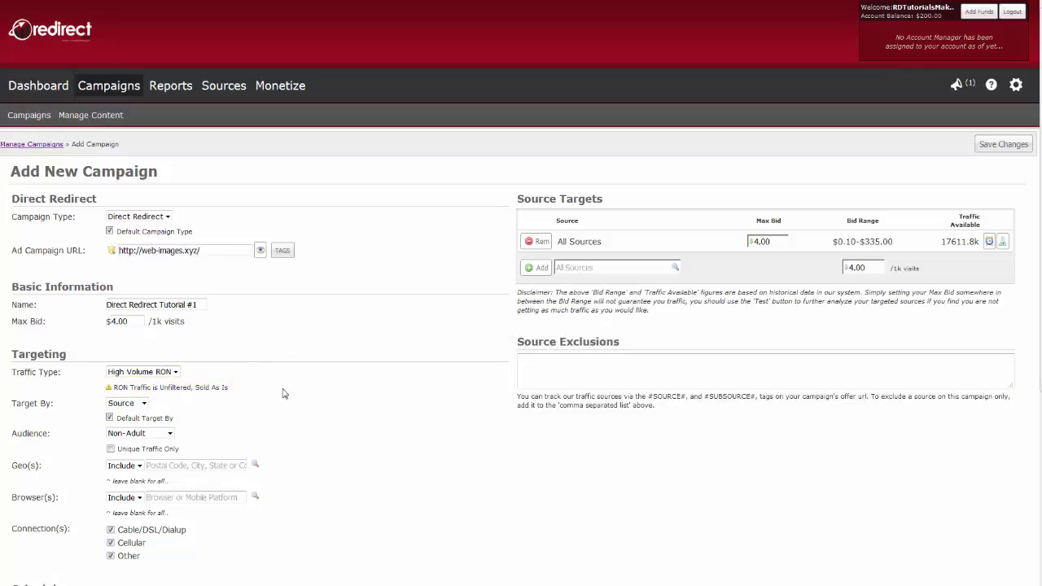
left_click(172, 373)
left_click(170, 385)
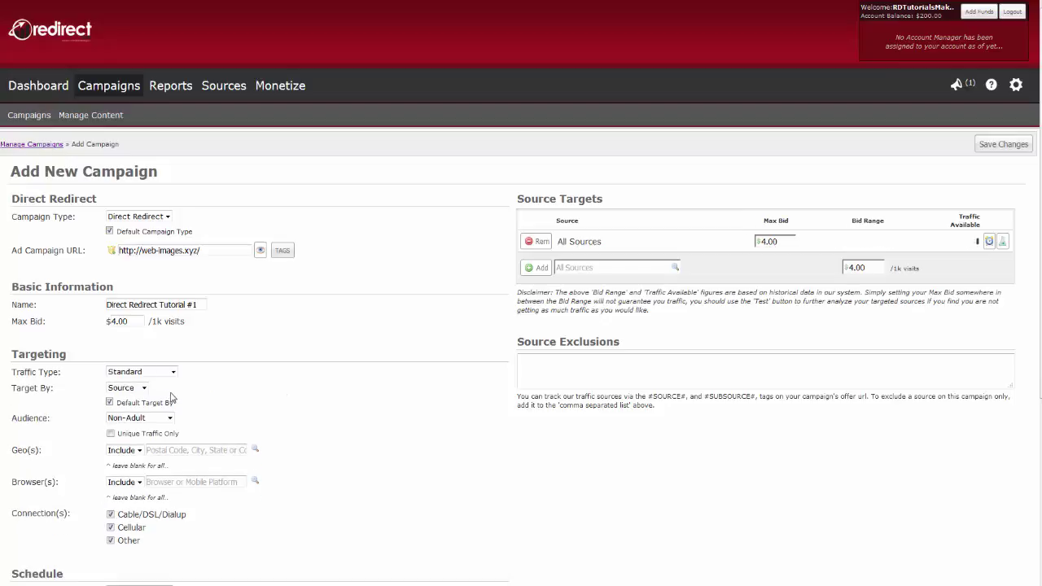
left_click(144, 390)
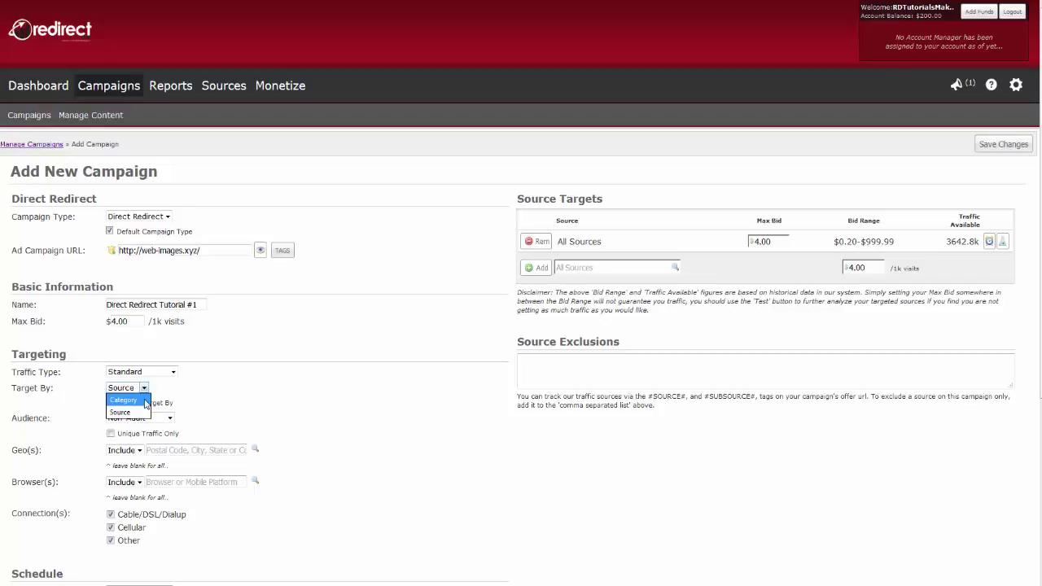
left_click(170, 417)
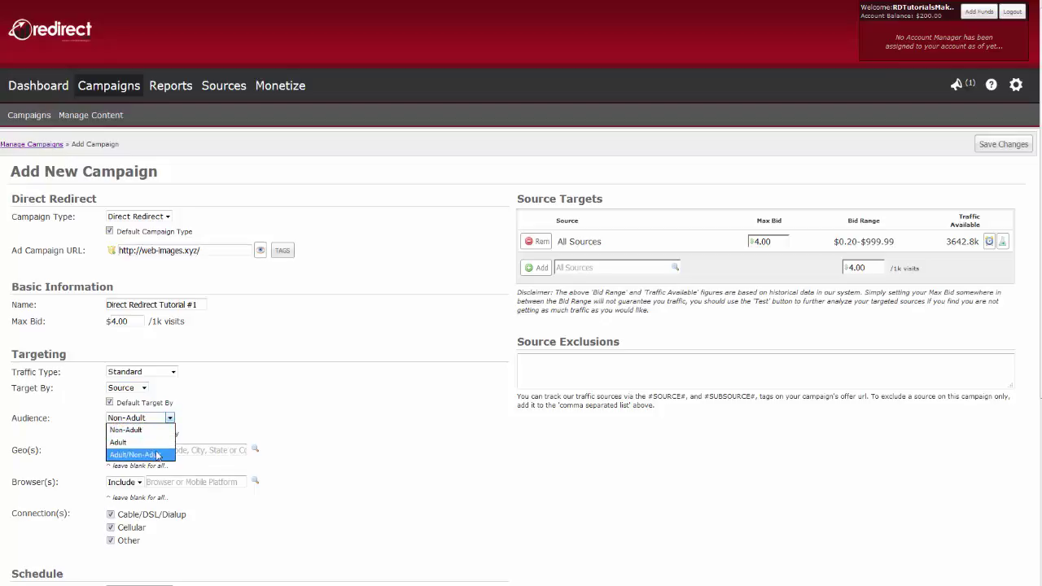
left_click(362, 421)
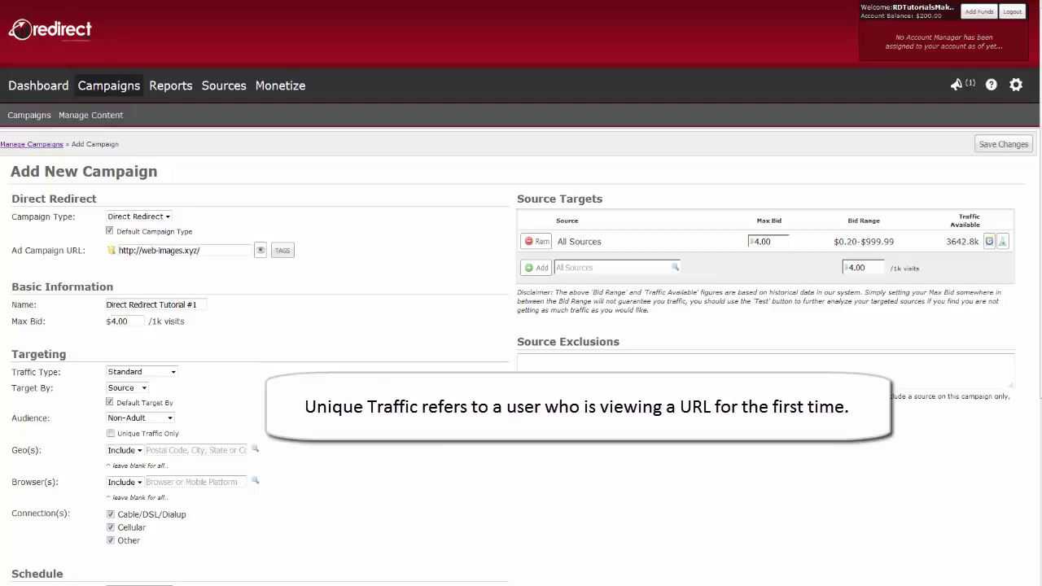
Step: Limit to unique traffic only, geo-target United States and Canada, and bring up the geo search
left_click(110, 435)
left_click(182, 451)
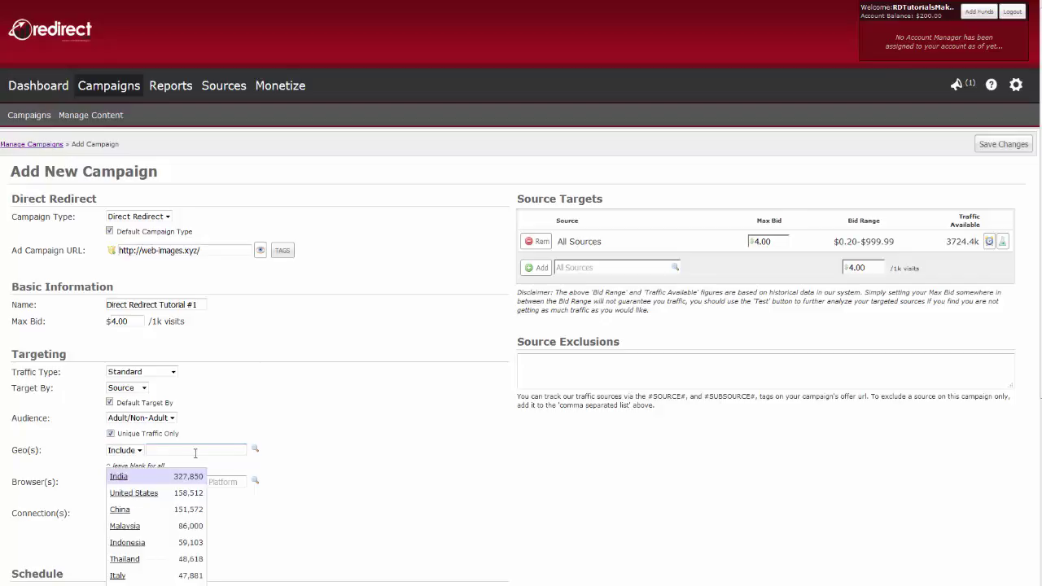
left_click(152, 495)
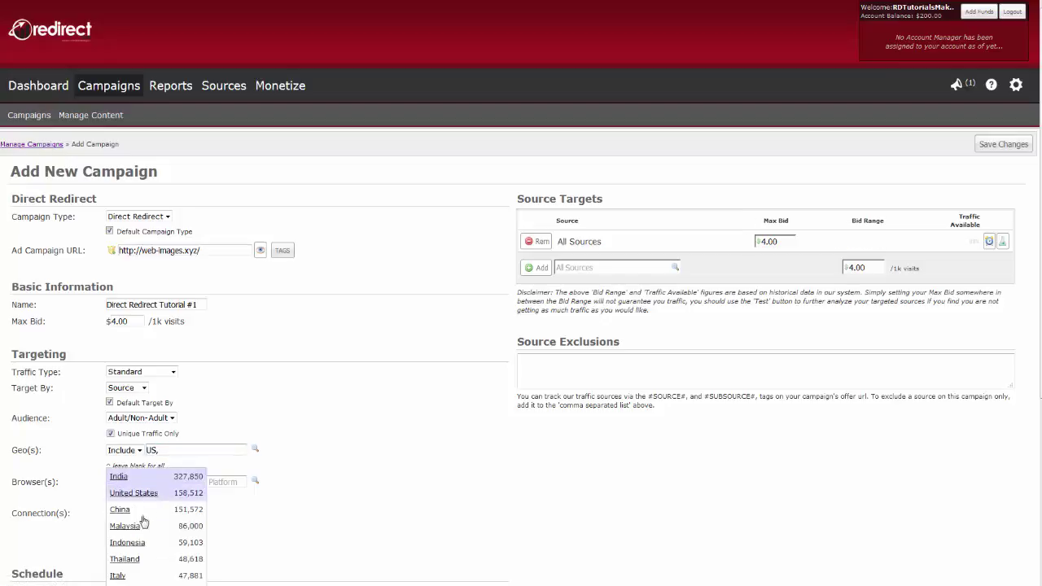
scroll(143, 521, "down", 1)
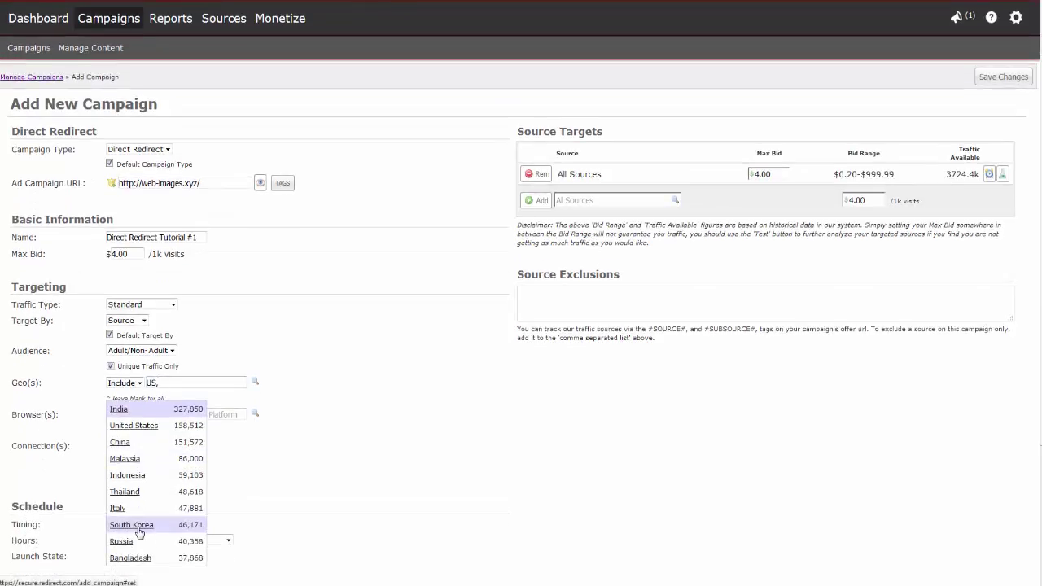
type("ca")
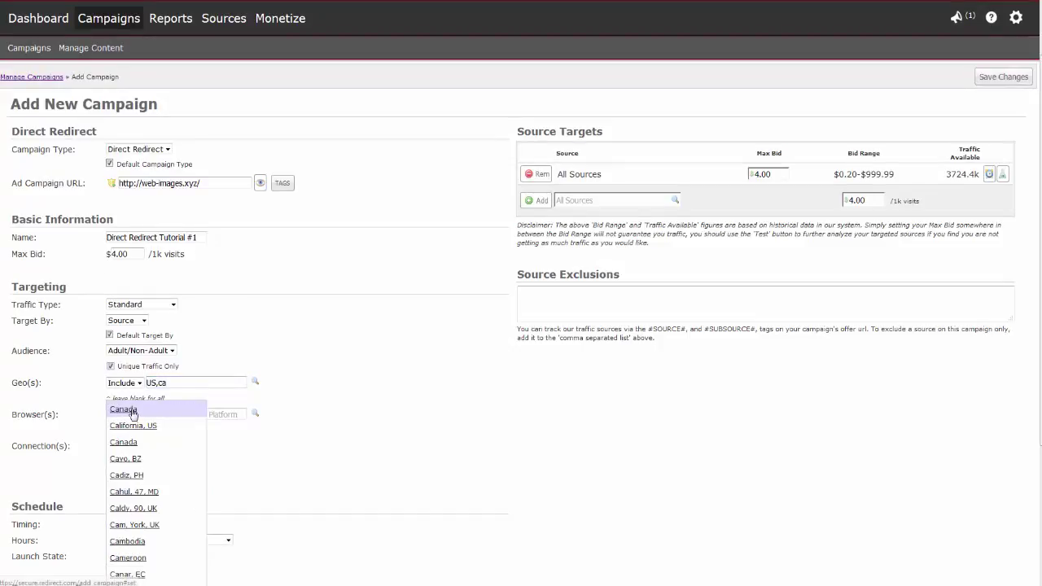
left_click(124, 409)
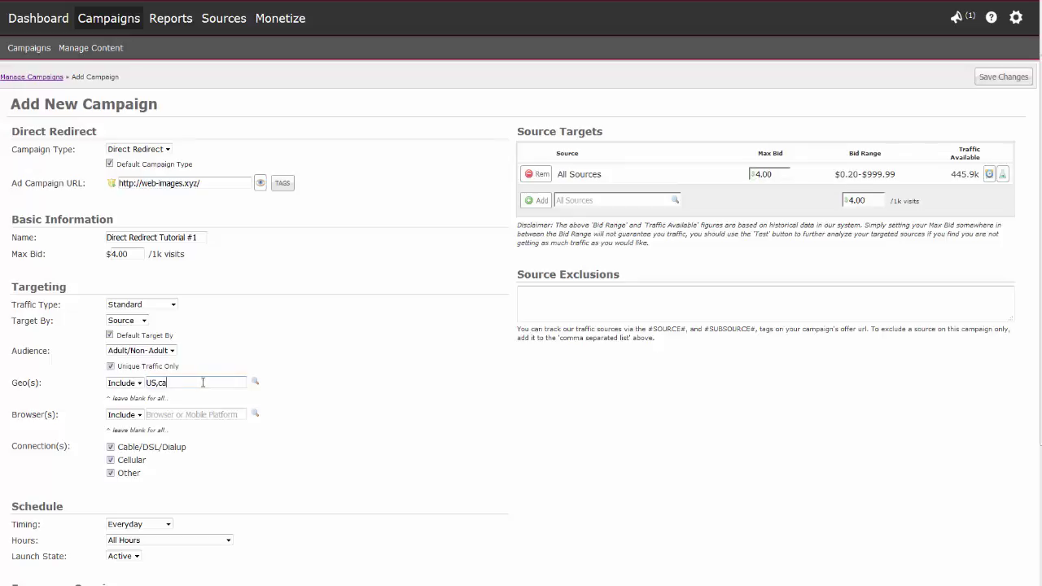
type(",")
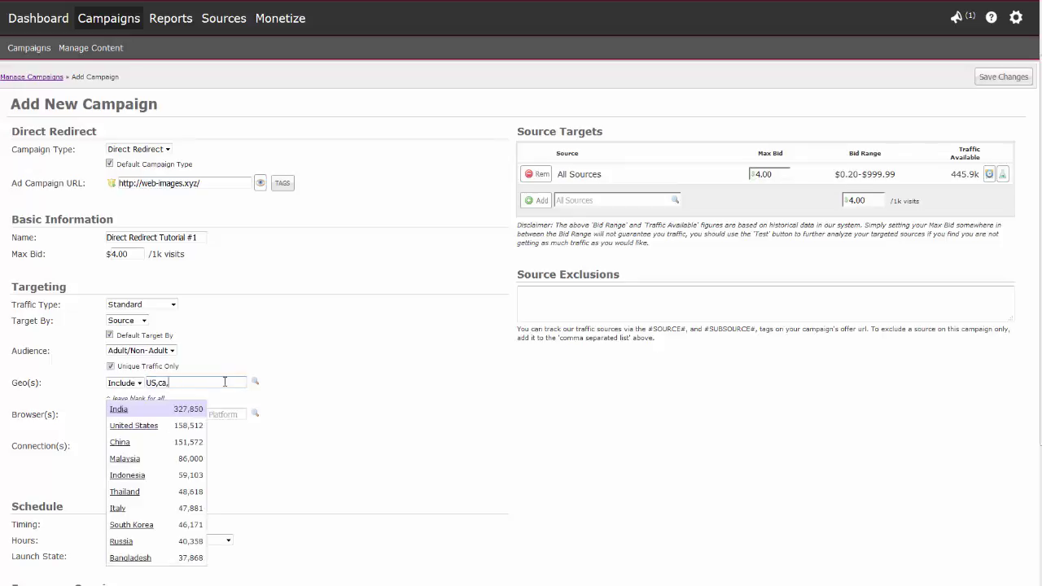
left_click(254, 381)
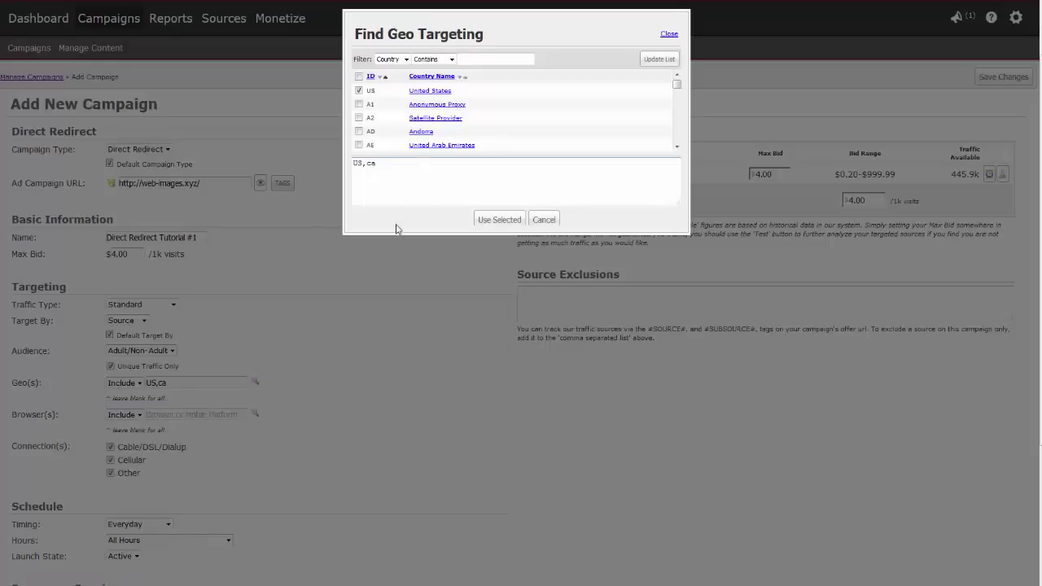
Step: Filter the geo search by 'UK' and add United Kingdom, making the targets US,ca,UK
left_click(472, 60)
type("United Kindom")
left_click(651, 63)
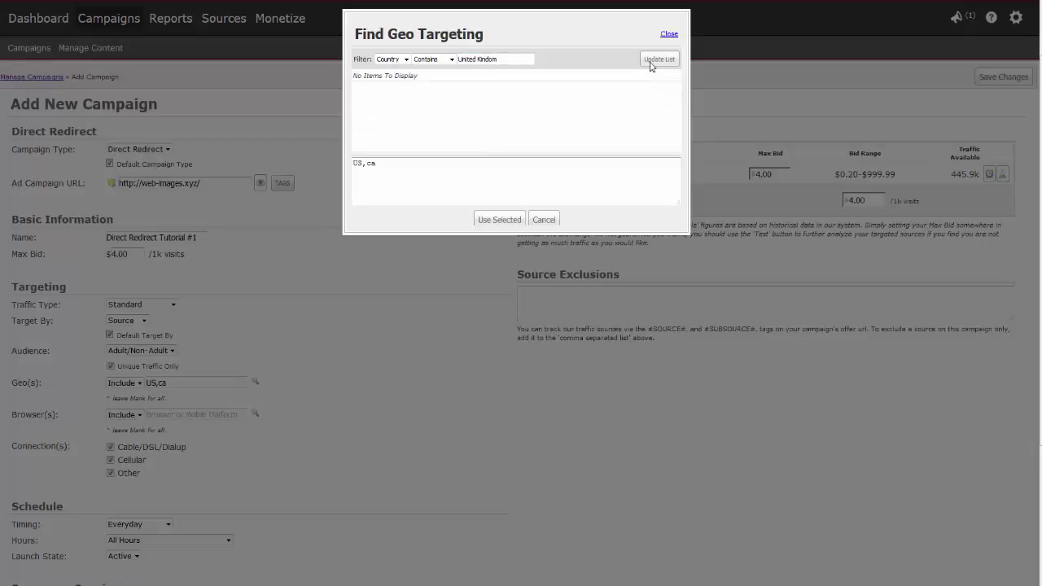
left_click_drag(511, 58, 460, 58)
type("UK")
left_click(659, 61)
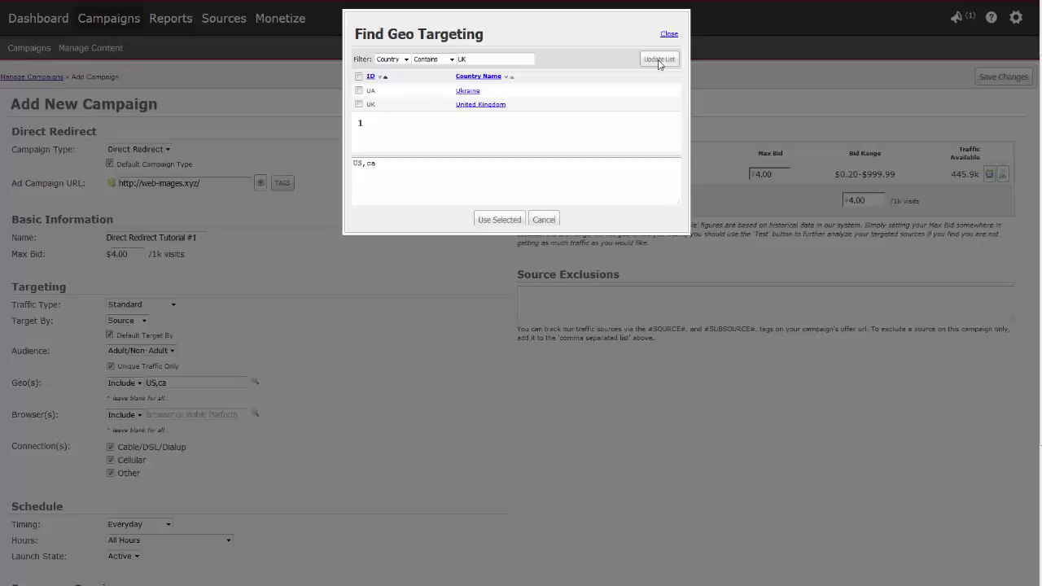
left_click(358, 106)
left_click(499, 219)
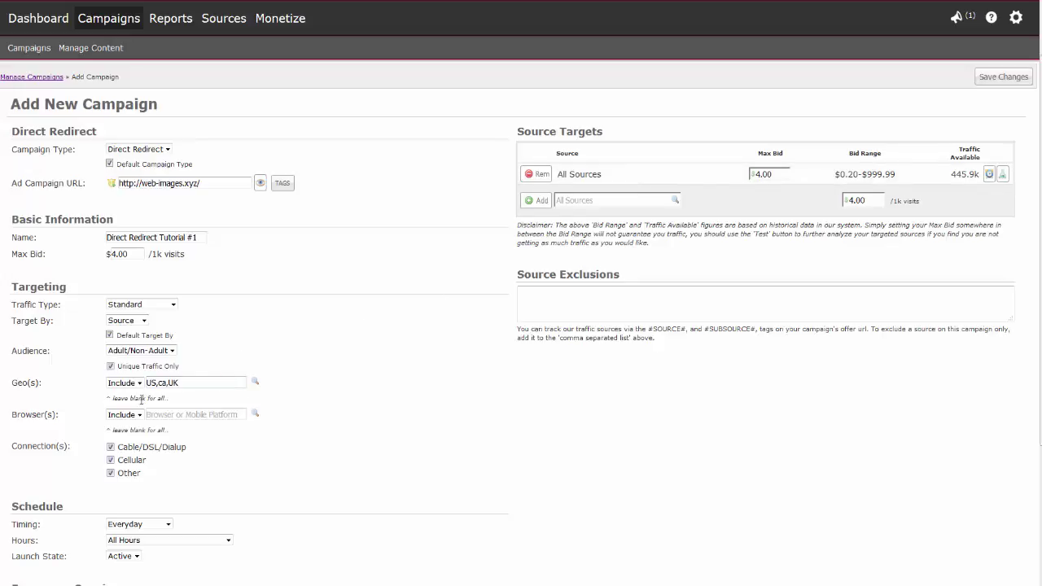
Step: Keep geo targeting set to Include and erase every country from Geo(s)
left_click(139, 383)
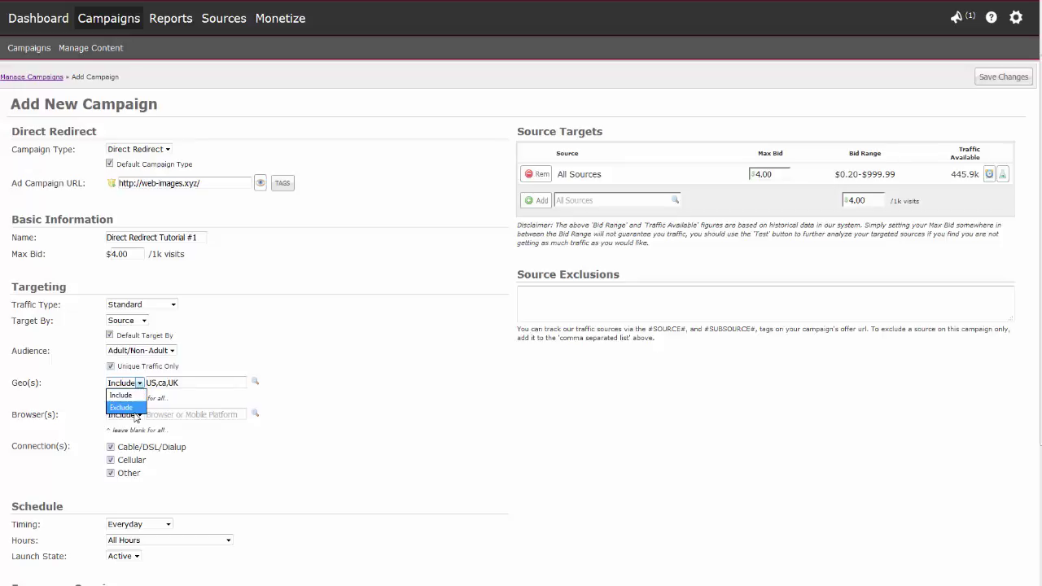
left_click(202, 387)
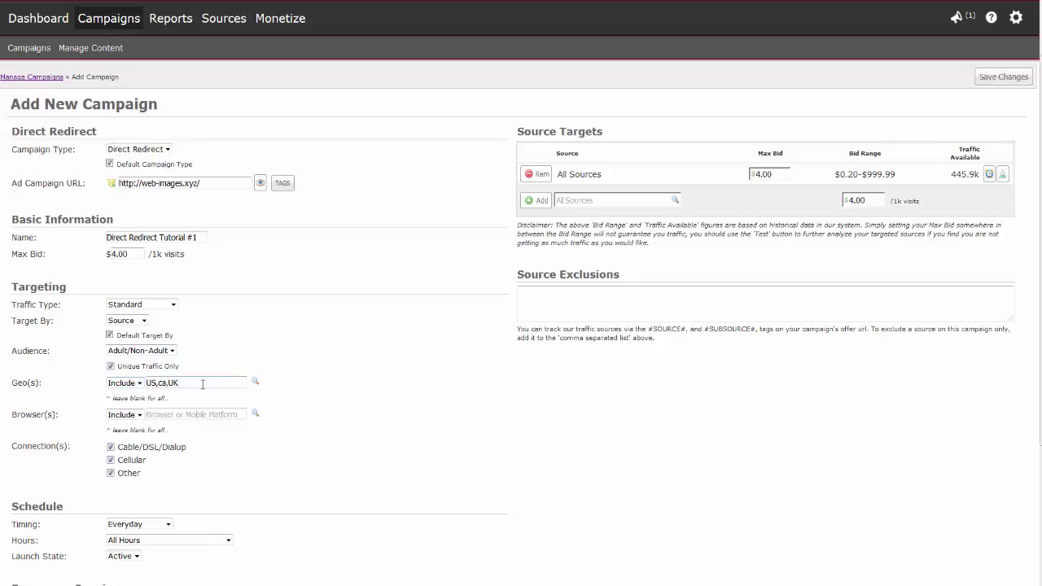
type(",")
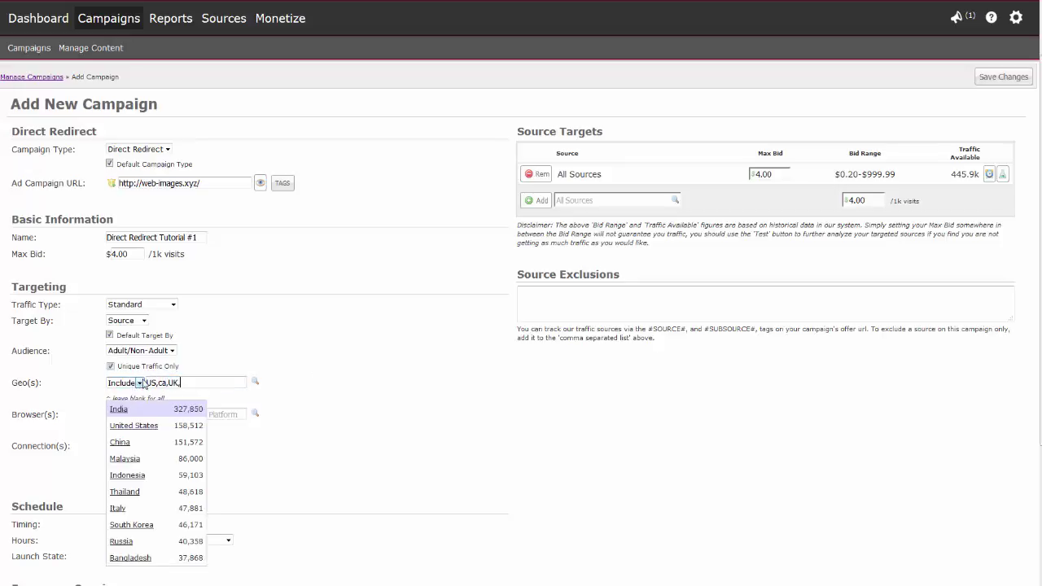
key("BackSpace")
key("BackSpace")
key("BackSpace")
key("BackSpace")
key("BackSpace")
key("BackSpace")
key("BackSpace")
key("BackSpace")
Step: Target the browsers Internet Explorer, Chrome (Windows) and Android Phone
left_click(367, 438)
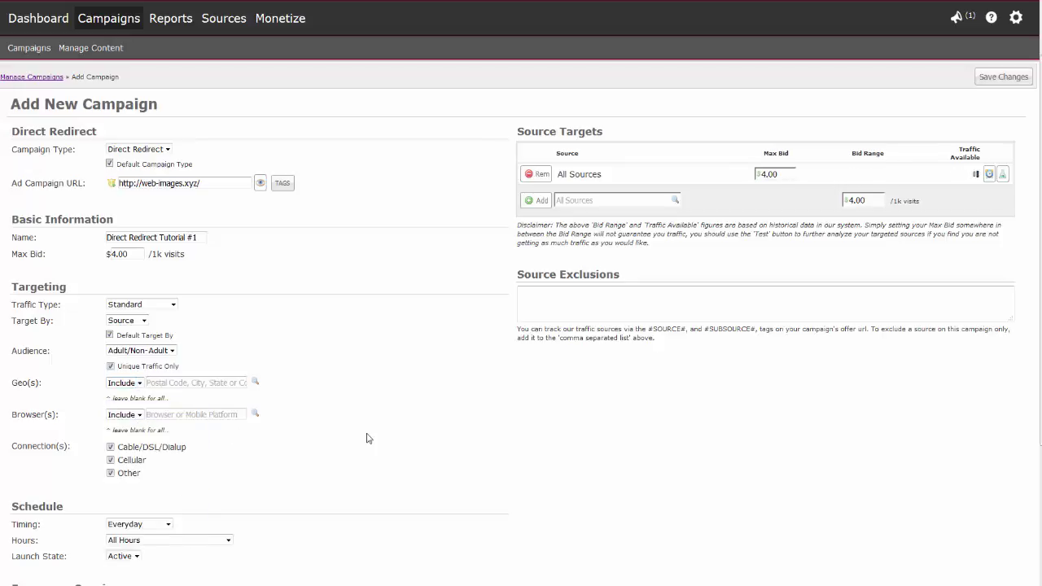
left_click(182, 414)
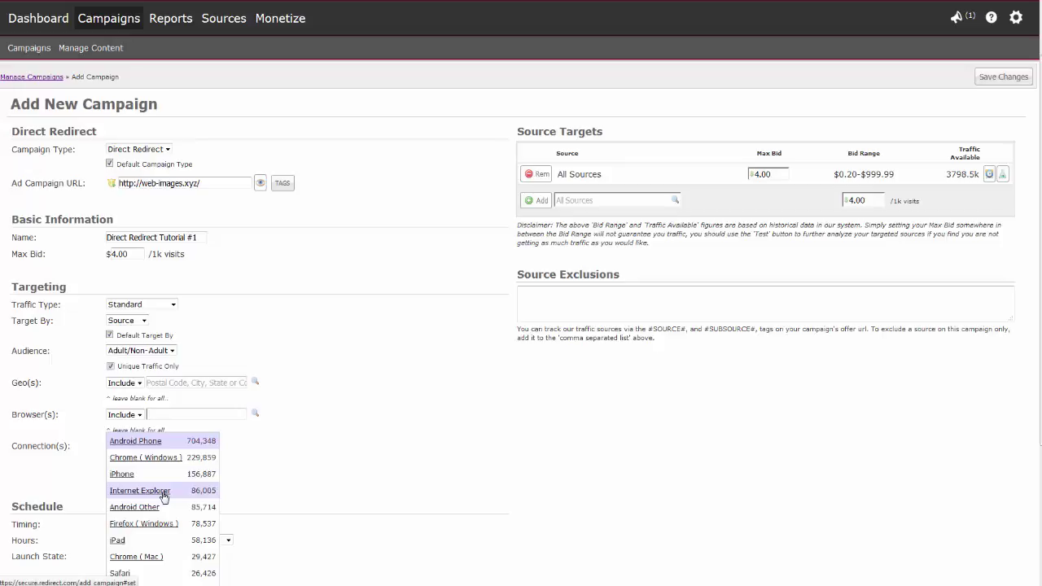
left_click(163, 494)
left_click(173, 413)
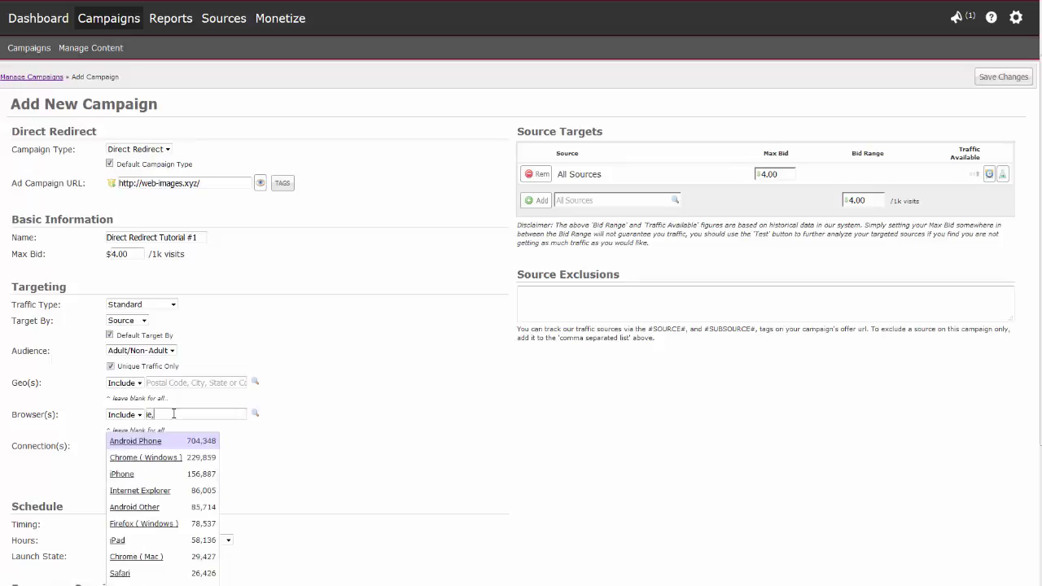
left_click(162, 460)
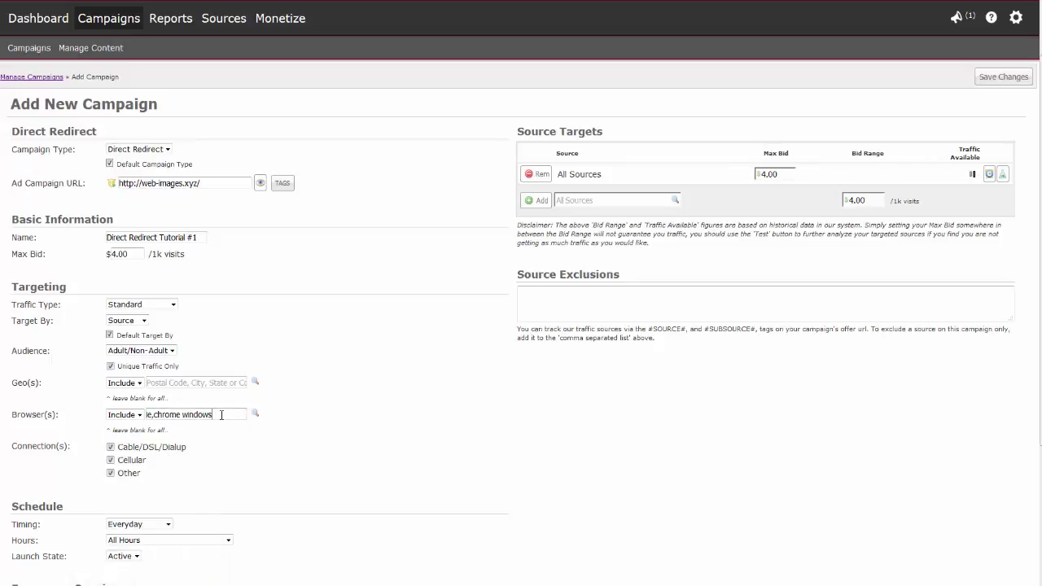
left_click(218, 415)
left_click(140, 441)
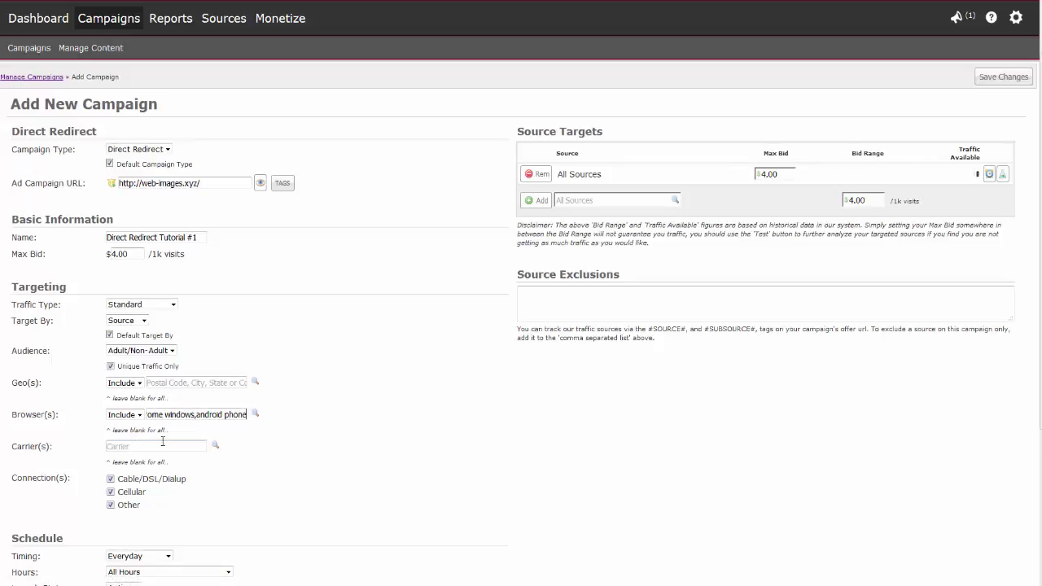
left_click(255, 414)
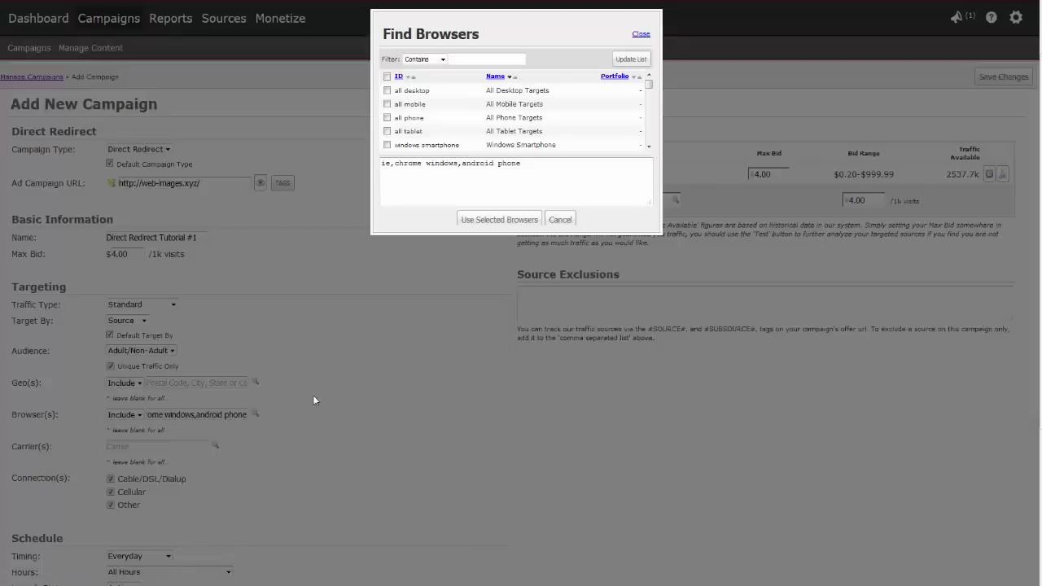
mouse_move(648, 87)
left_mouse_down()
mouse_move(649, 110)
mouse_move(648, 77)
left_mouse_up()
left_click(475, 55)
type("iphone")
left_click(624, 59)
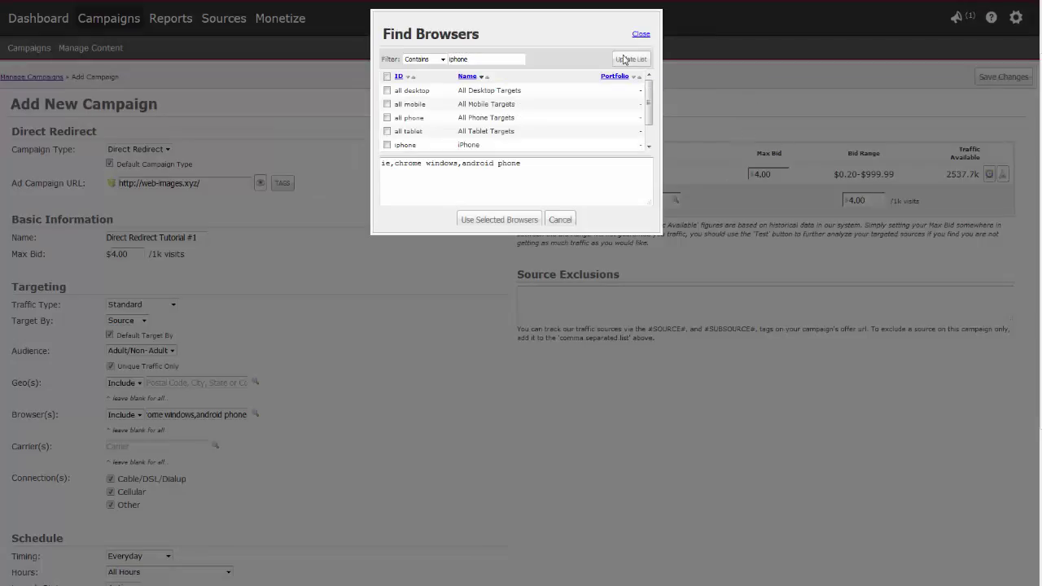
left_click(509, 221)
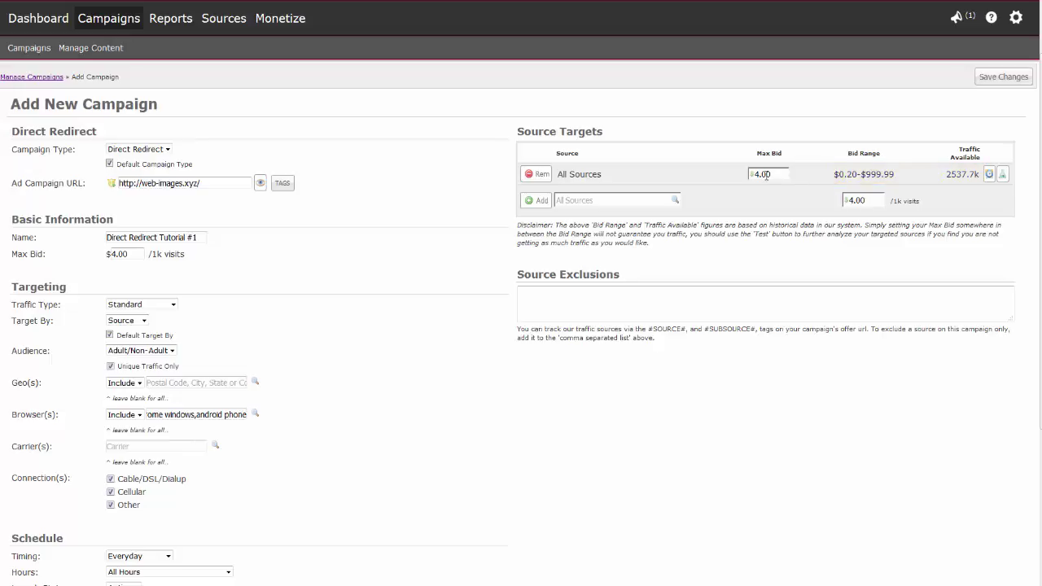
Step: Review the browser Include/Exclude options and bring up the Find Carriers search
left_click(139, 415)
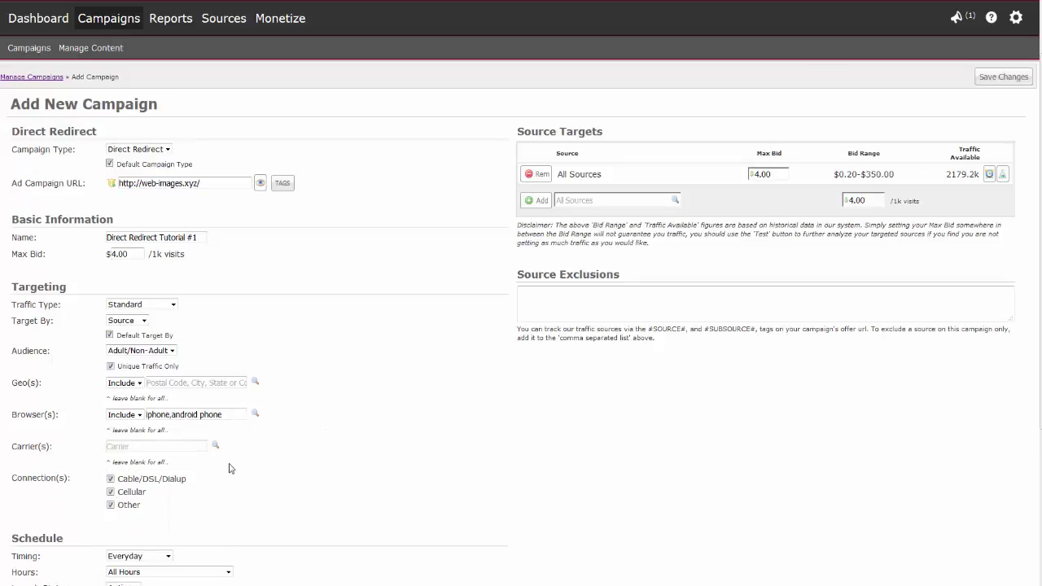
left_click(161, 446)
left_click(217, 447)
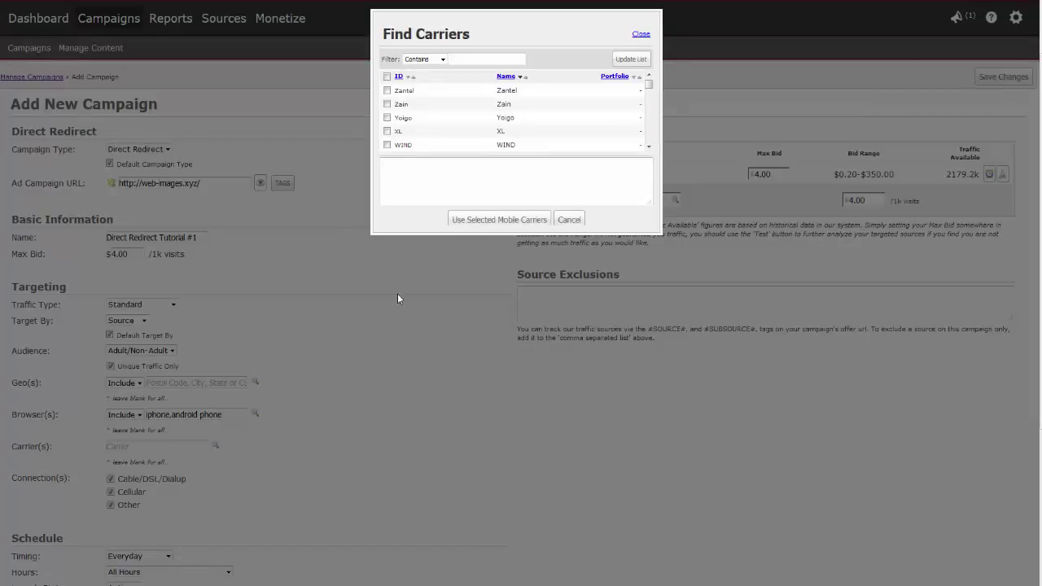
Step: Tick Verizon Wireless and Verizon in the carrier list
left_click(457, 59)
left_click_drag(649, 84, 650, 91)
scroll(649, 90, "down", 1)
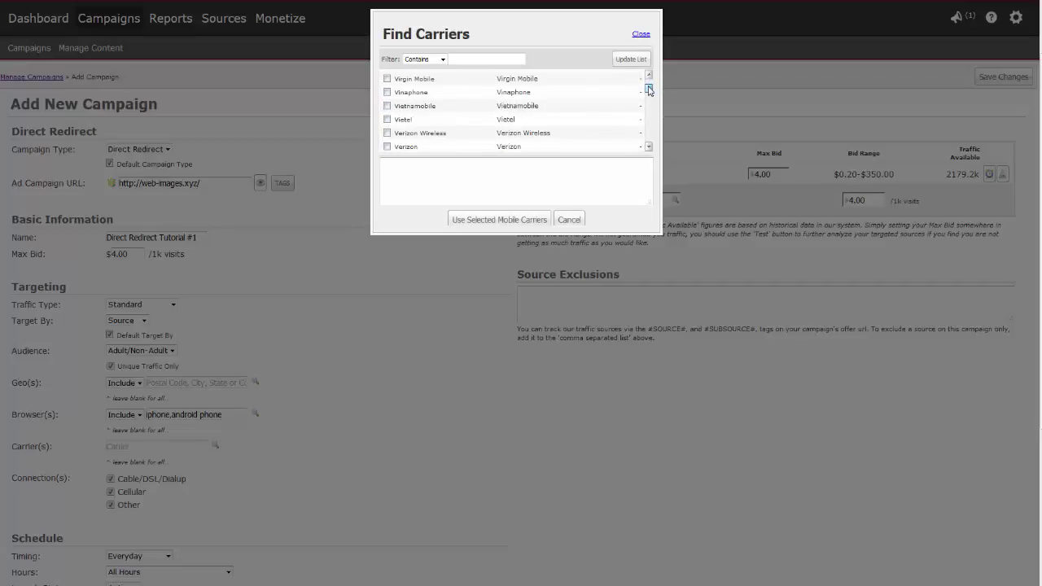
left_click(387, 133)
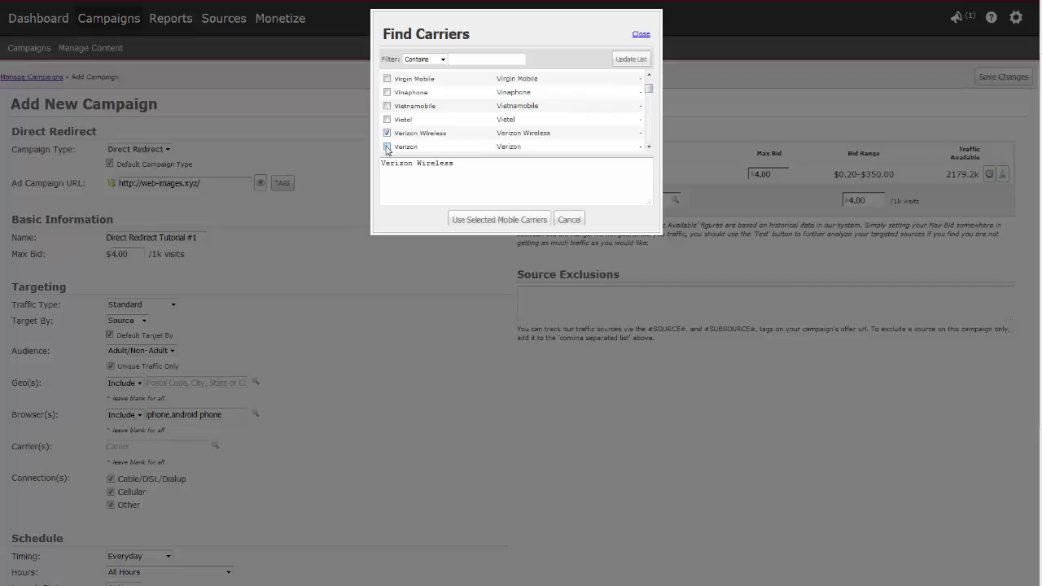
left_click(387, 148)
scroll(649, 146, "down", 4)
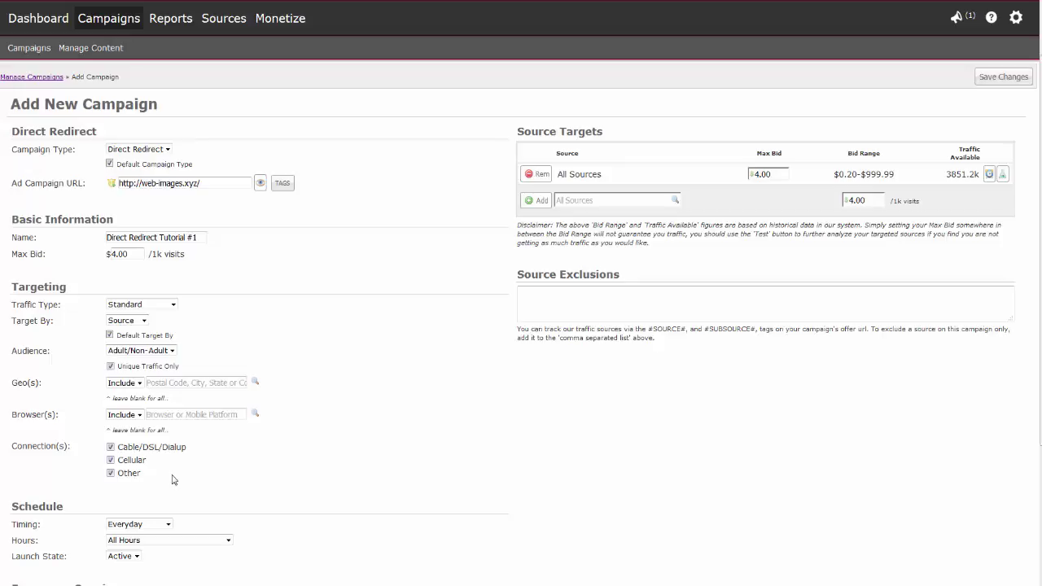
left_click(128, 473)
left_click(131, 460)
left_click(111, 460)
left_click(111, 448)
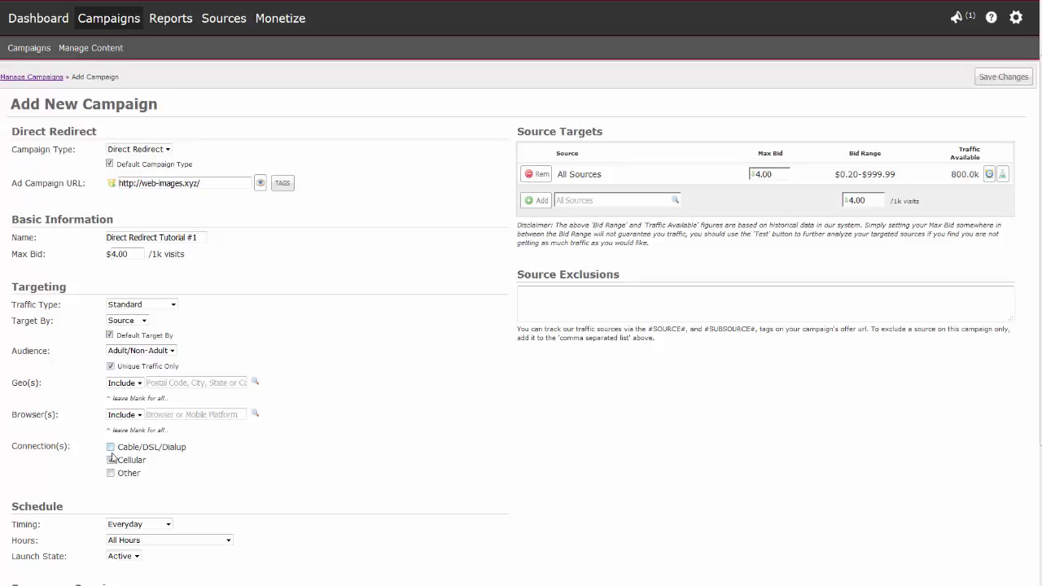
left_click(111, 473)
left_click(111, 461)
left_click(111, 461)
left_click(111, 447)
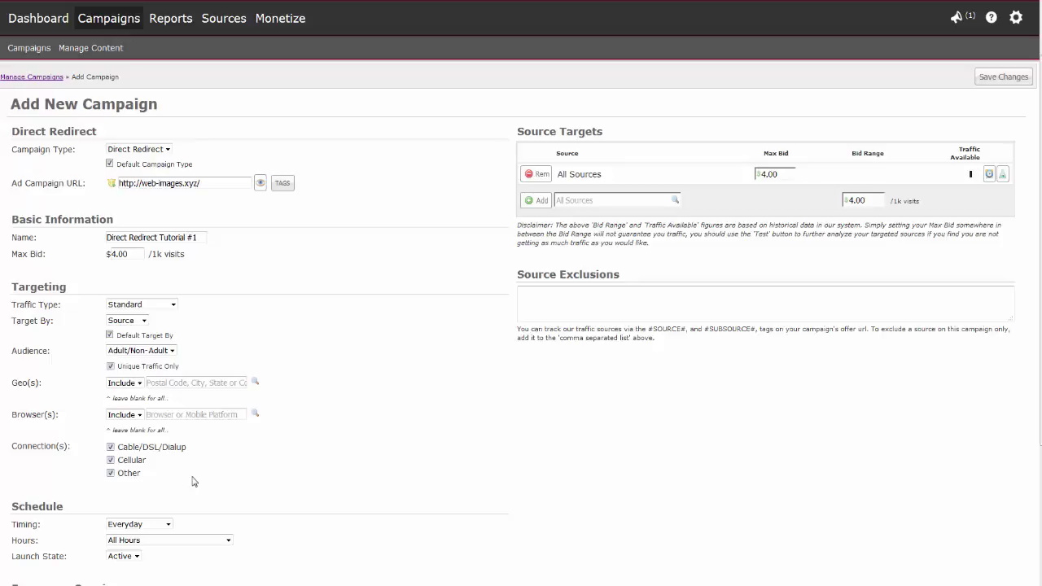
scroll(233, 484, "down", 2)
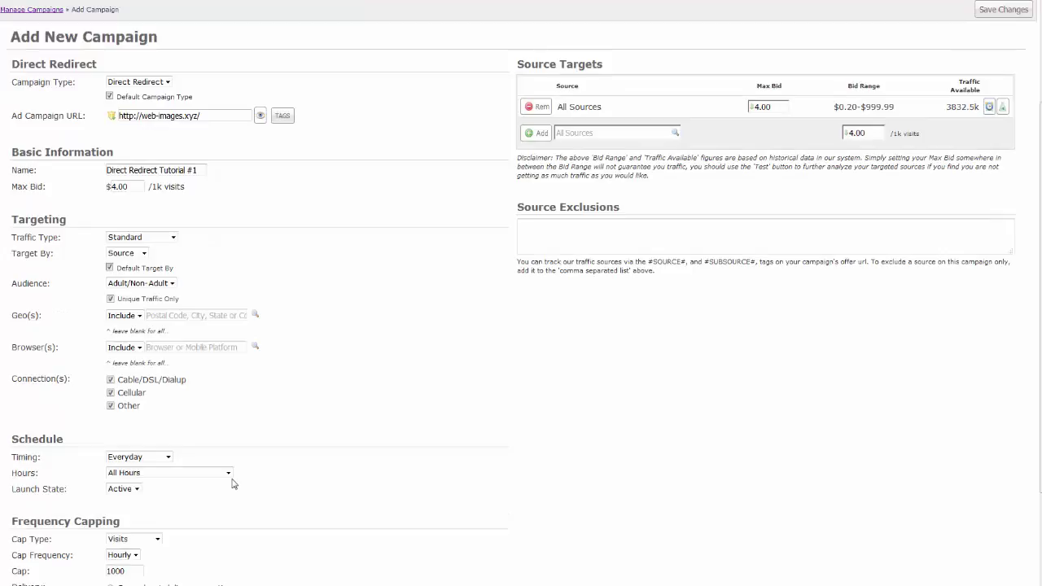
scroll(233, 483, "down", 2)
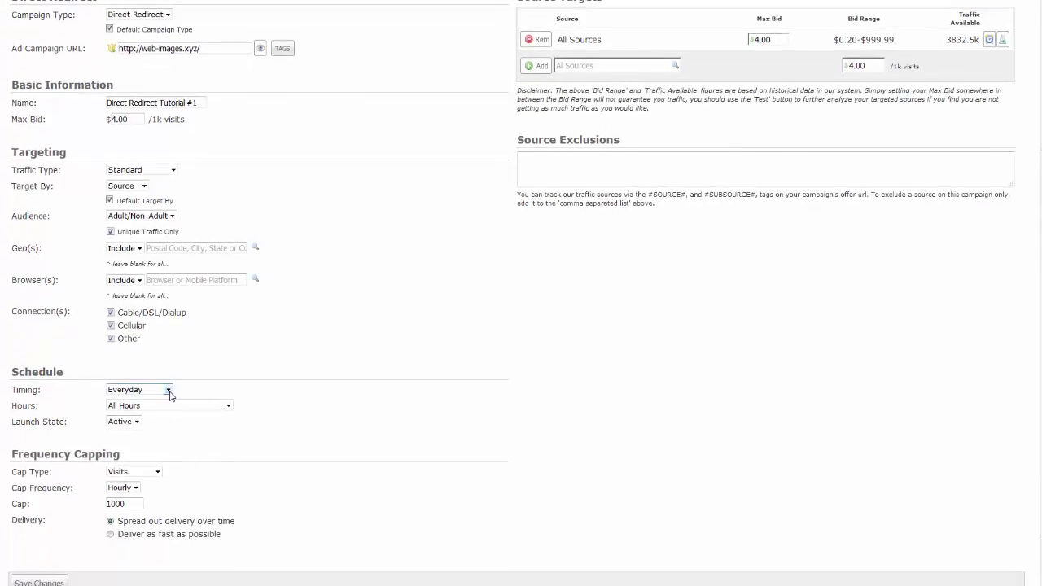
left_click(168, 390)
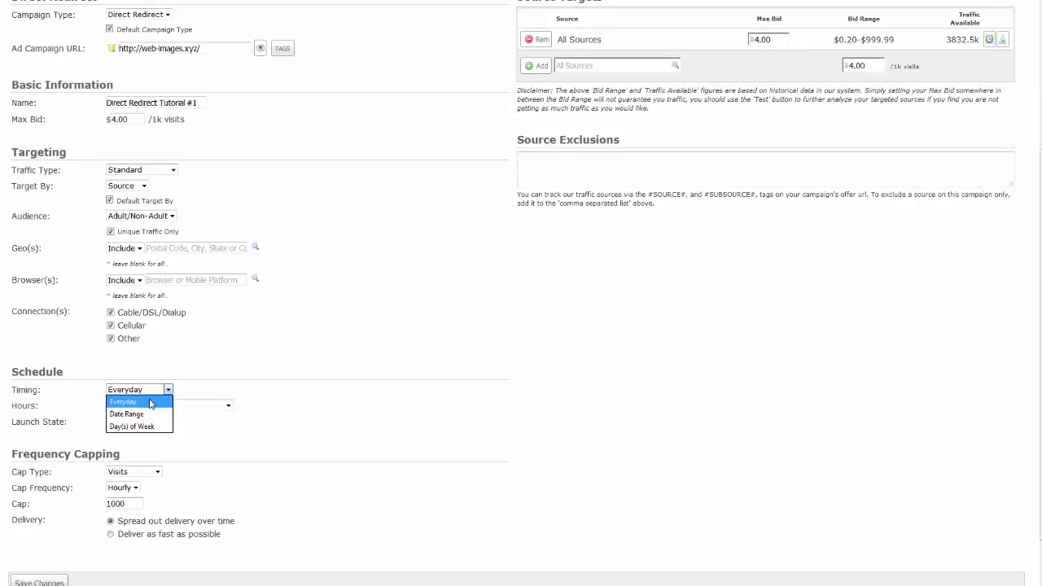
left_click(130, 413)
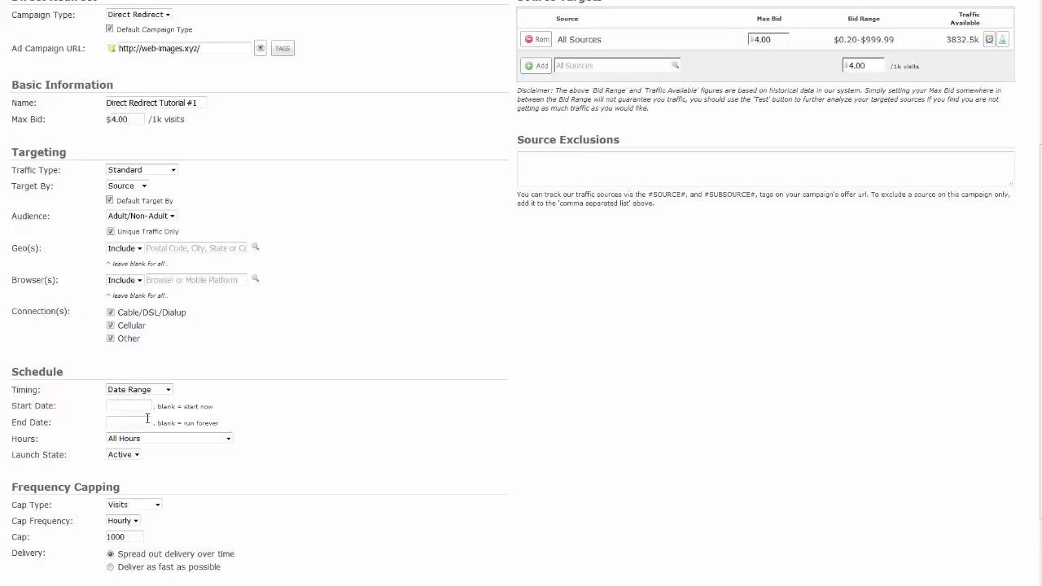
left_click(136, 406)
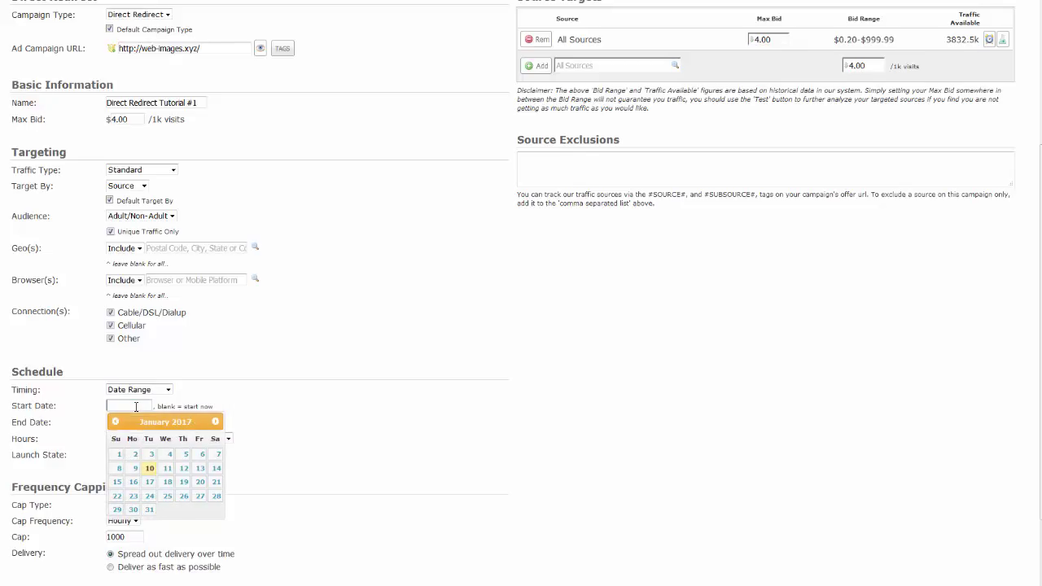
left_click(151, 469)
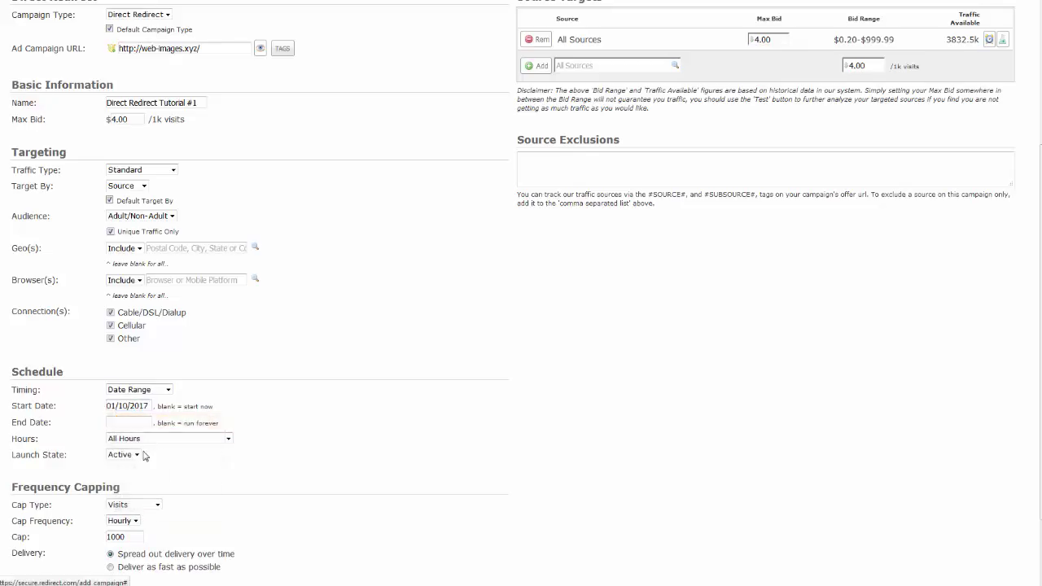
left_click(129, 422)
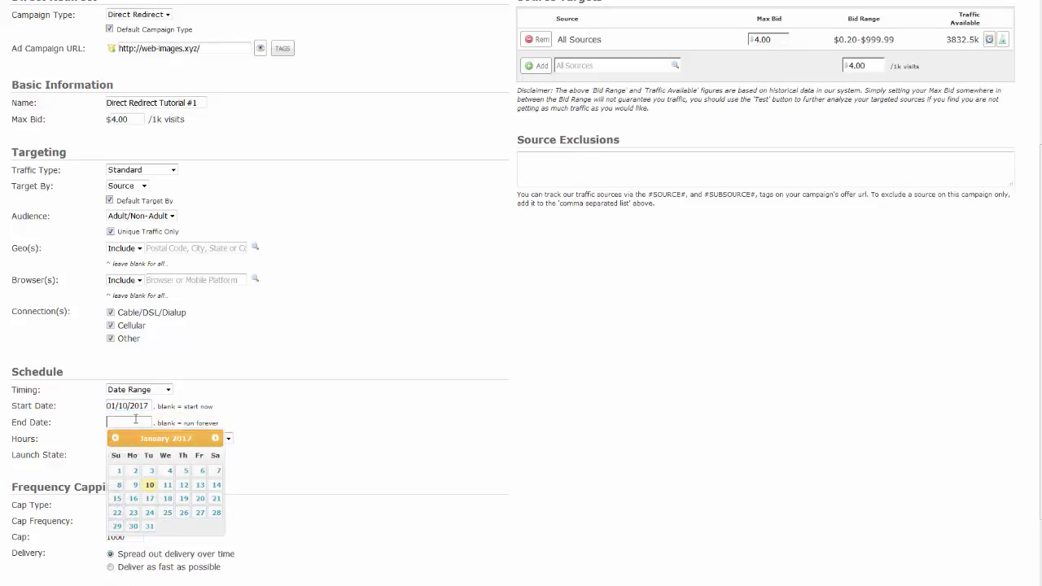
left_click(149, 525)
left_click(138, 389)
left_click(147, 412)
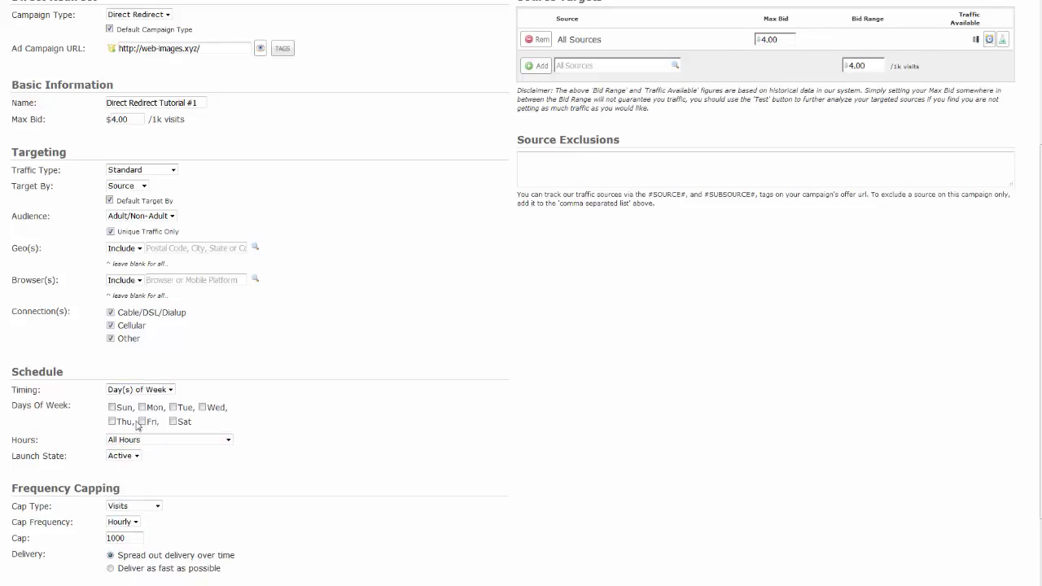
left_click(112, 408)
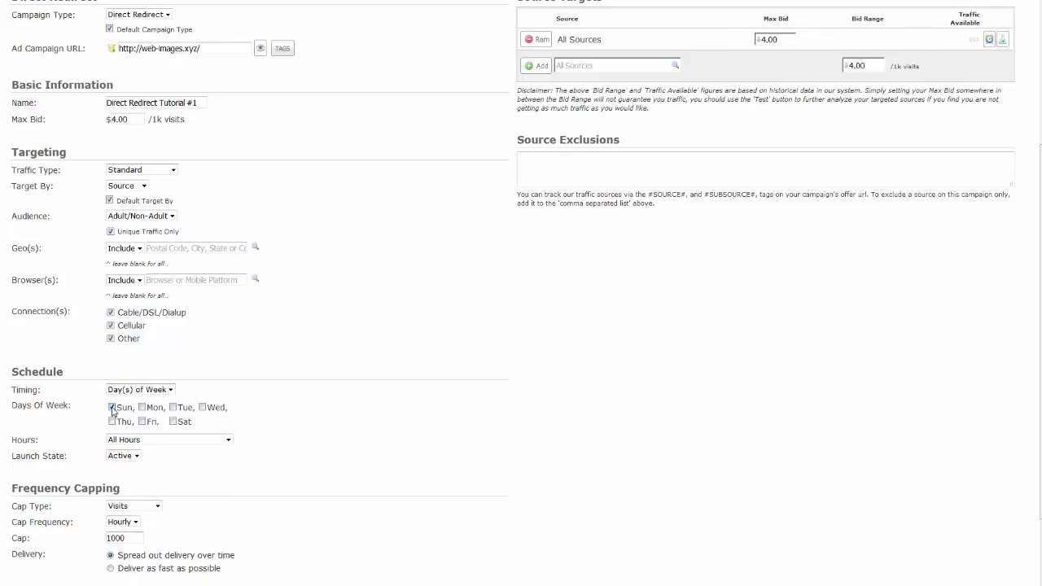
left_click(173, 407)
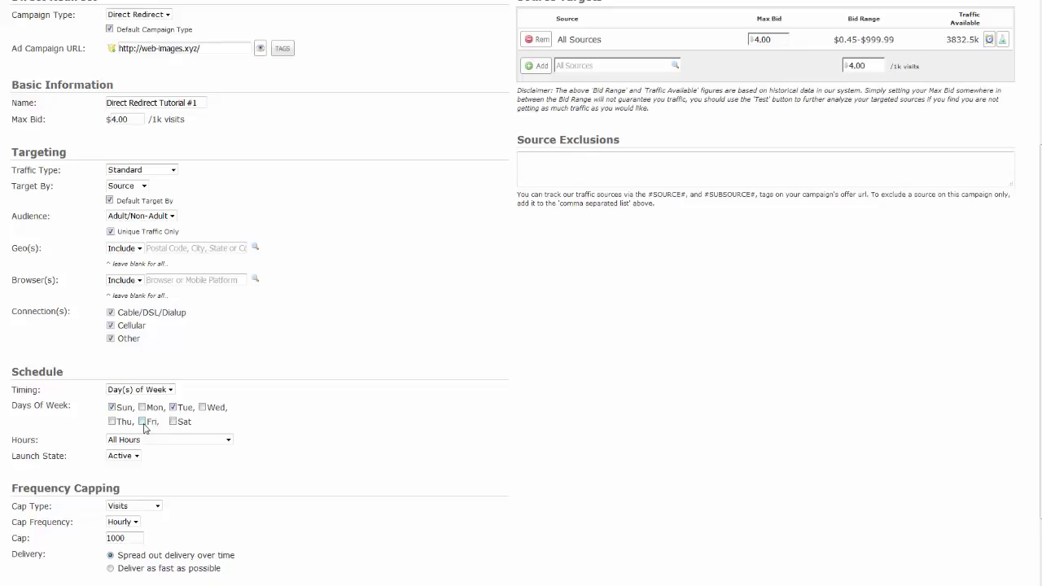
left_click(138, 389)
left_click(163, 401)
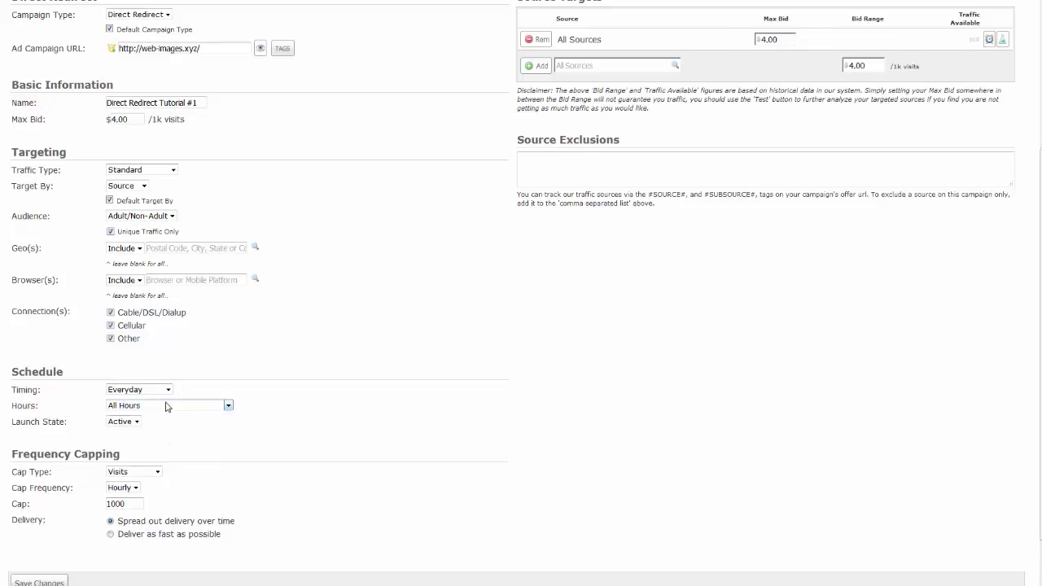
left_click(228, 406)
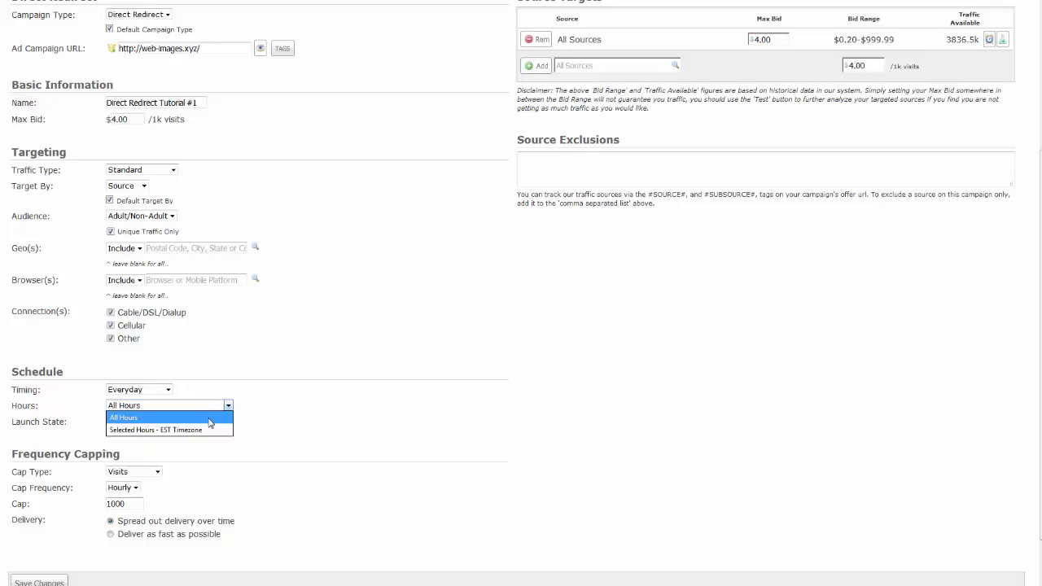
left_click(207, 433)
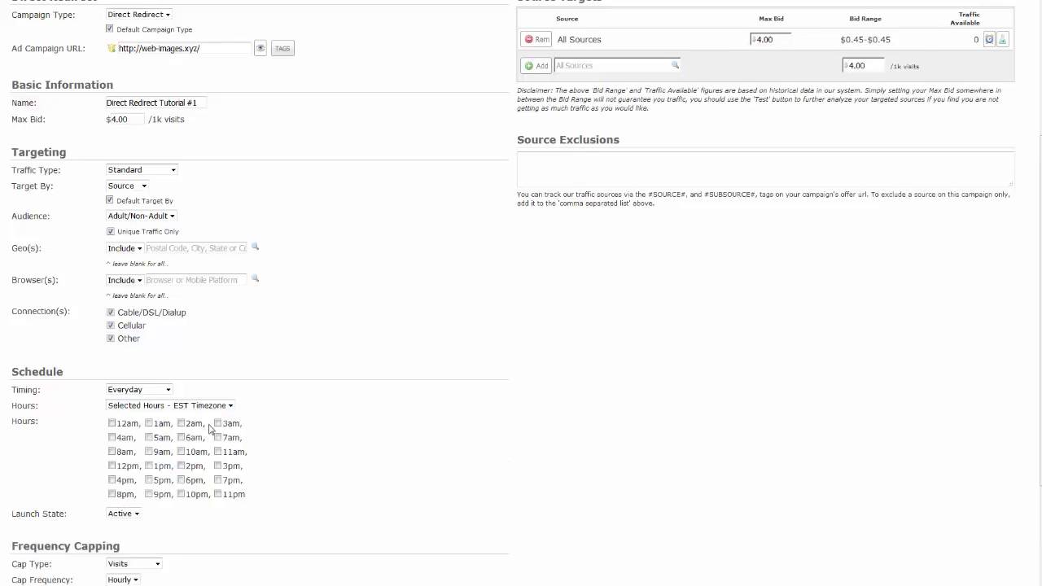
left_click(112, 423)
left_click(149, 437)
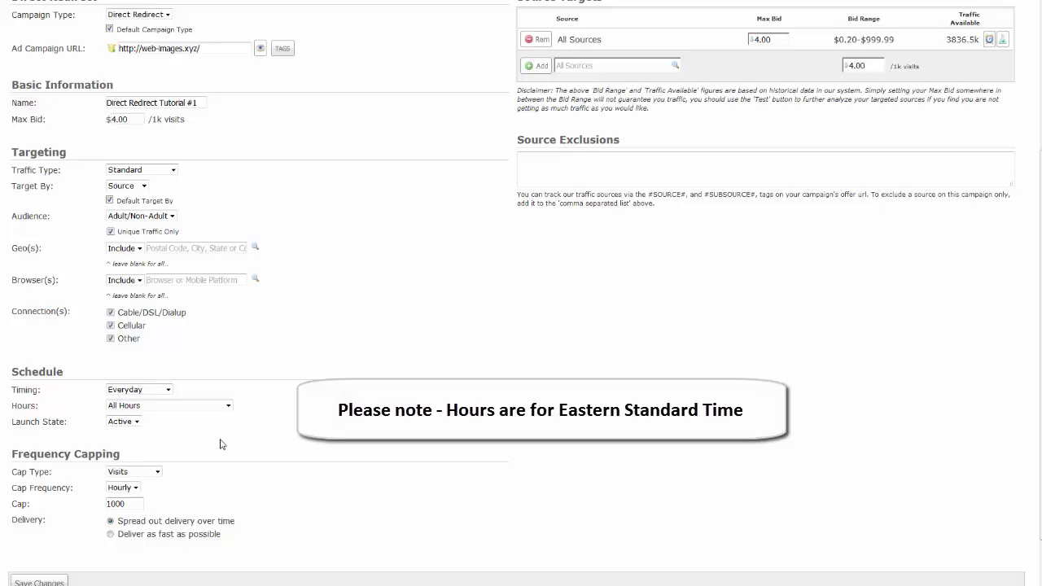
Step: Try a Budget cap with Once and Hourly frequencies, entering a cap of 1000
scroll(220, 444, "down", 1)
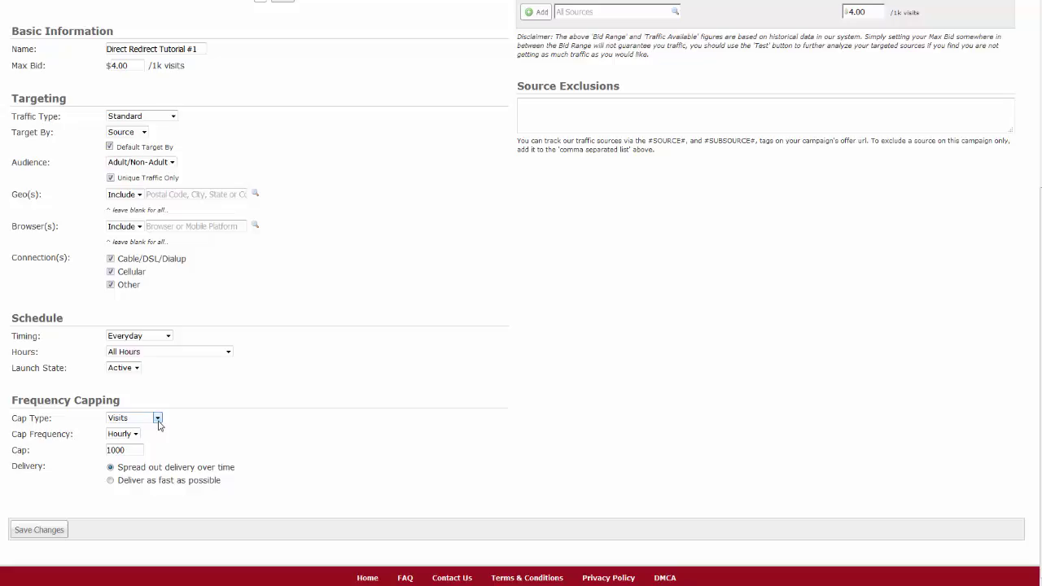
left_click(158, 425)
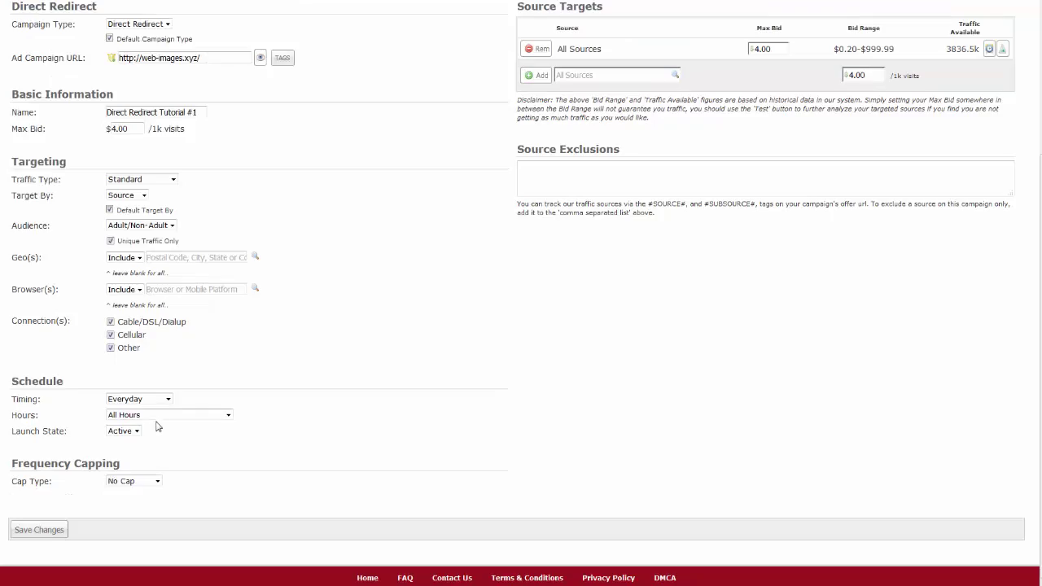
left_click(159, 482)
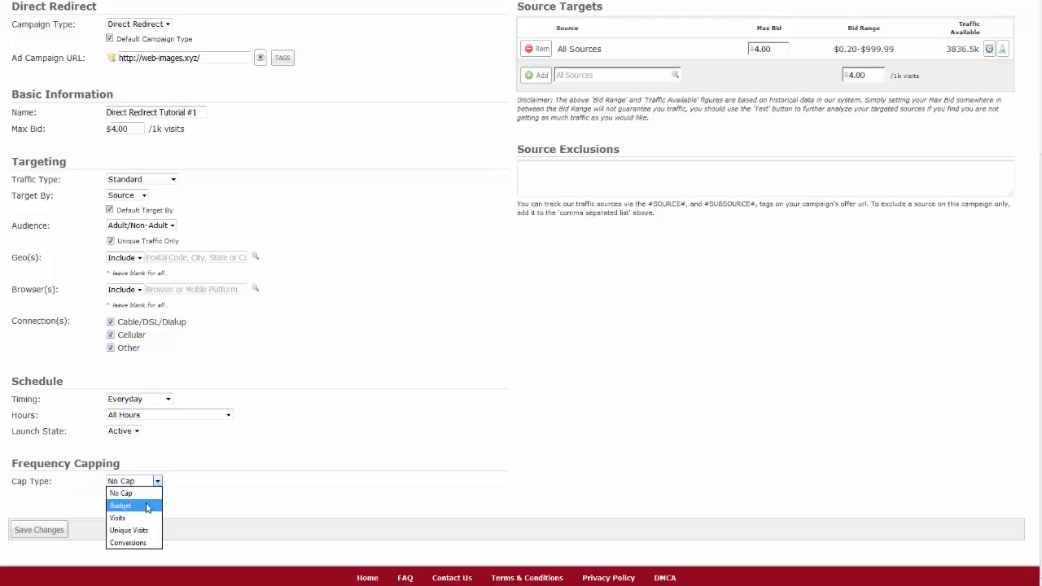
left_click(148, 506)
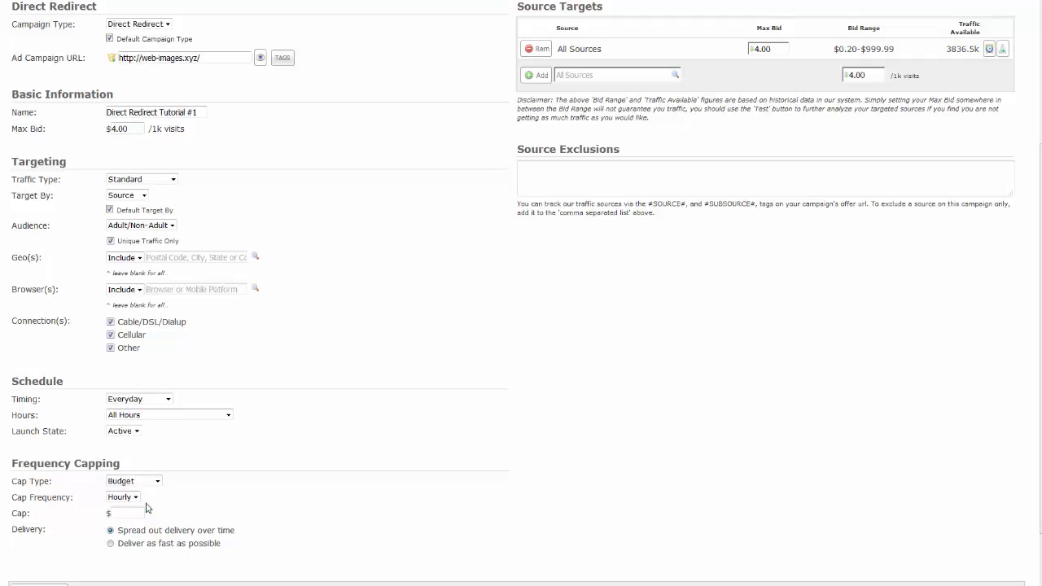
left_click(124, 496)
left_click(135, 497)
left_click(133, 509)
left_click(134, 498)
left_click(121, 521)
left_click(122, 512)
type("1000")
Step: After trying Unique Visits hourly, set the cap type to Conversions with Daily frequency
left_click(157, 481)
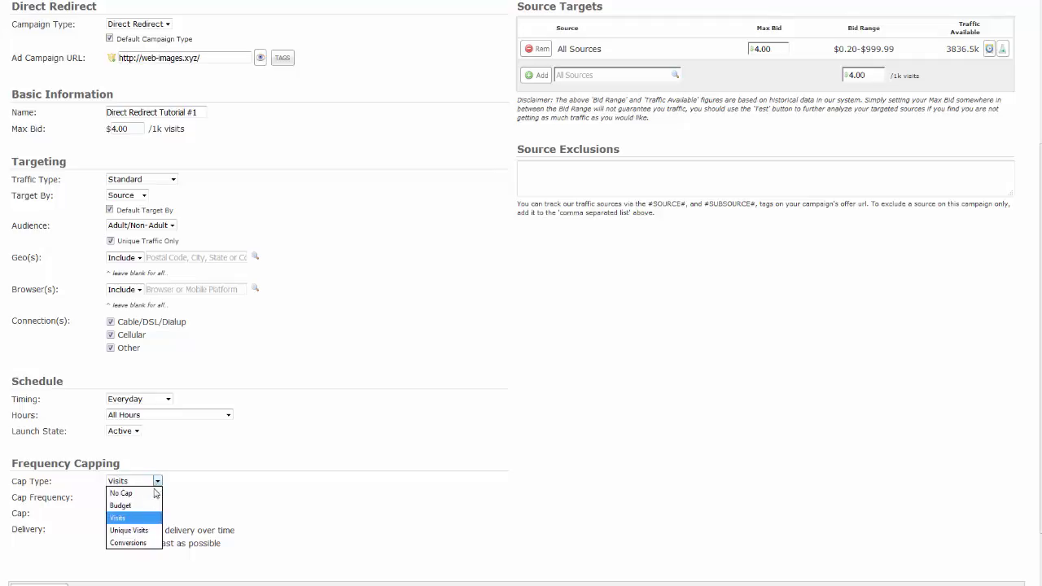
left_click(146, 533)
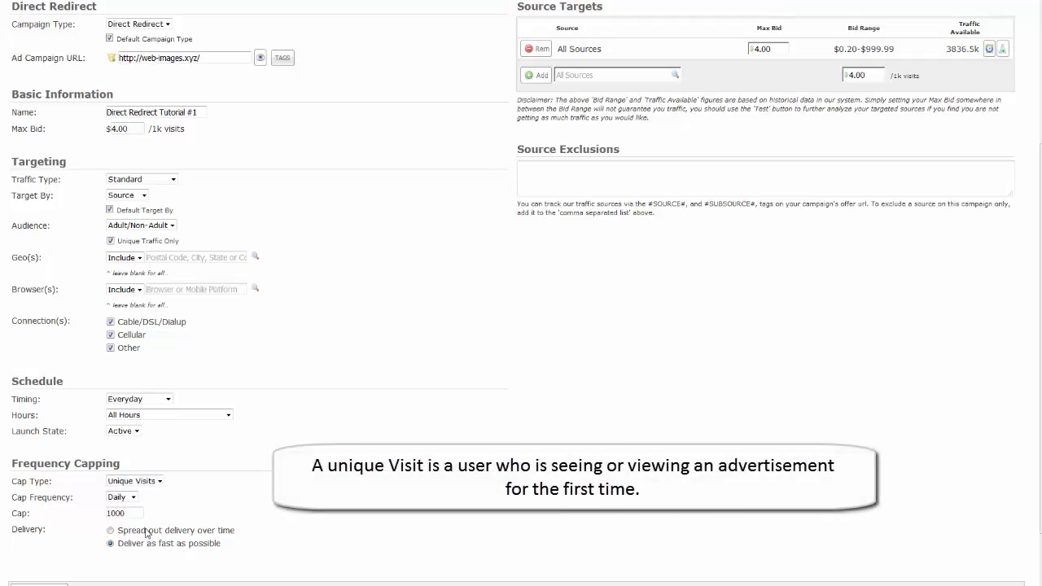
left_click(134, 497)
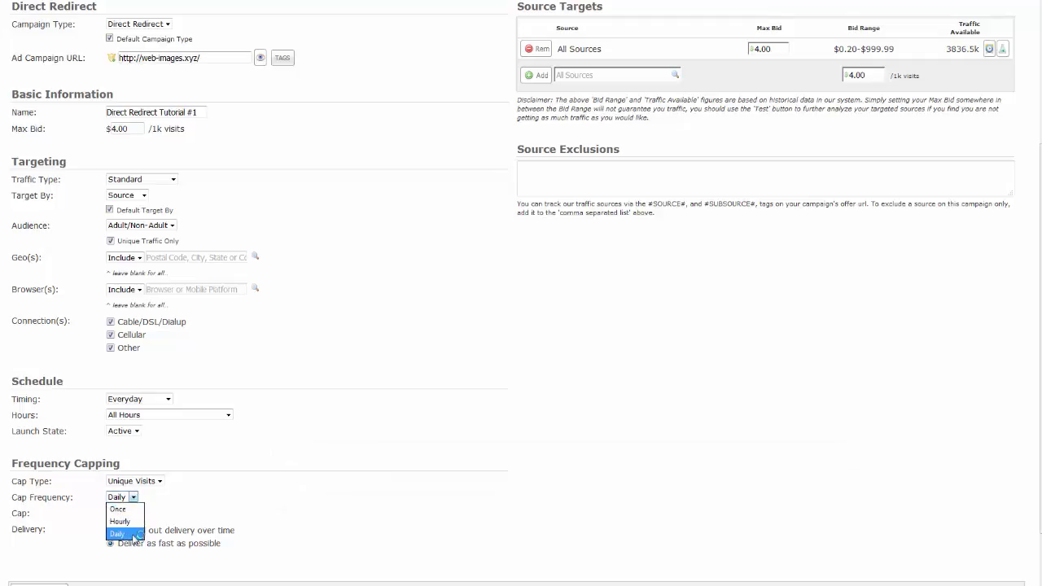
left_click(136, 522)
left_click(134, 481)
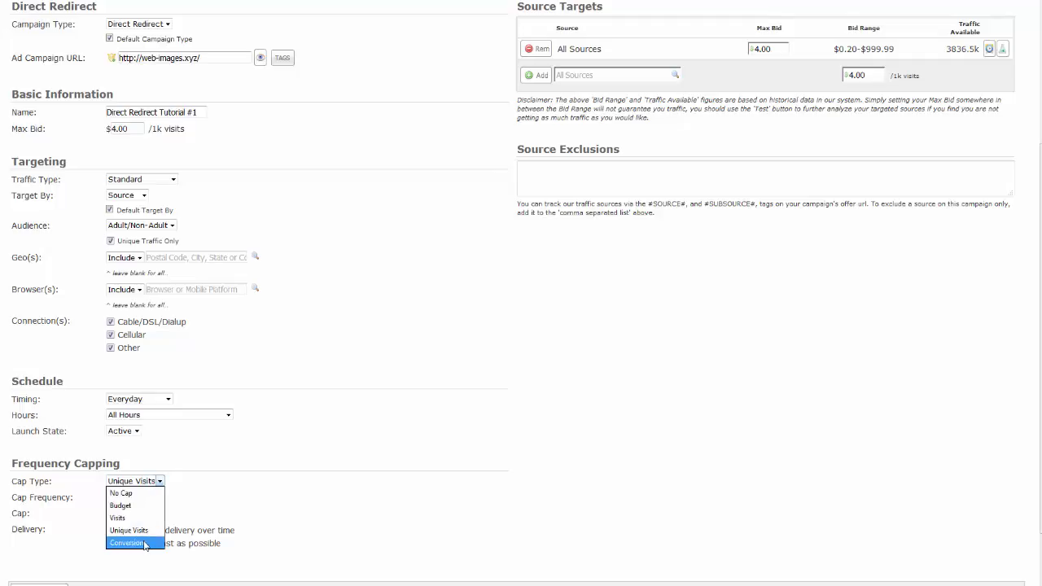
left_click(146, 543)
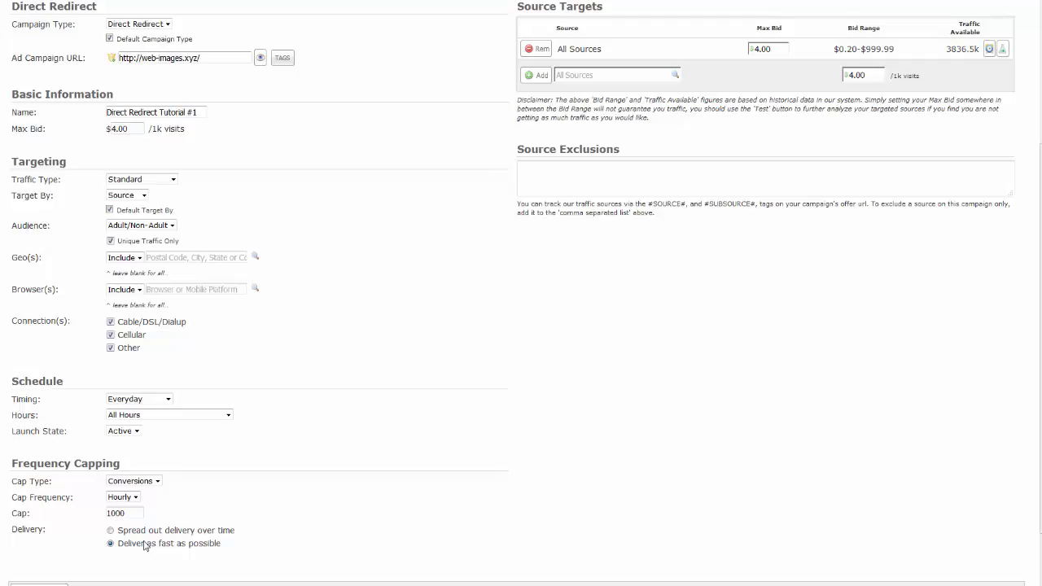
left_click(135, 497)
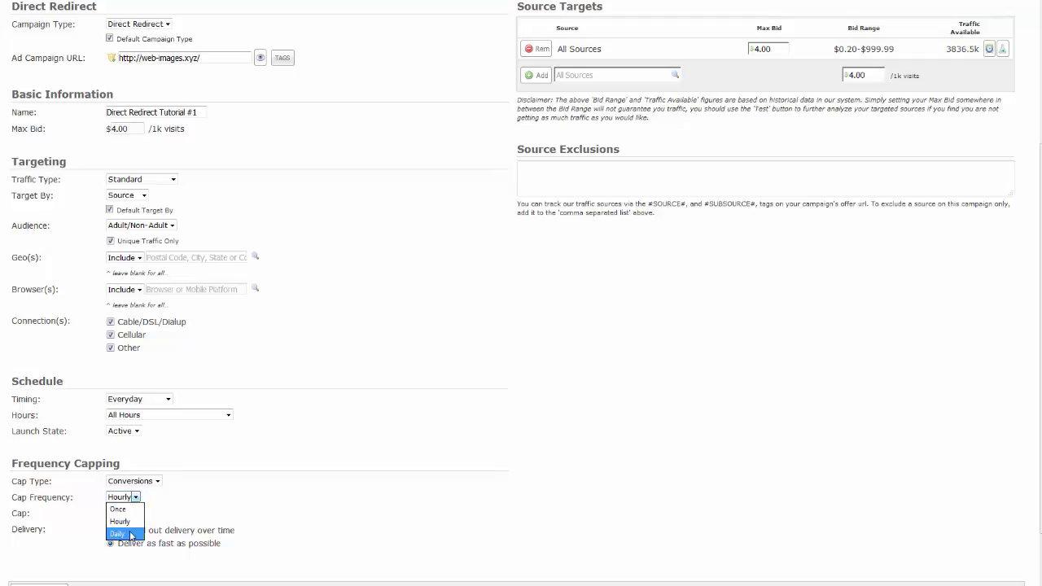
left_click(131, 535)
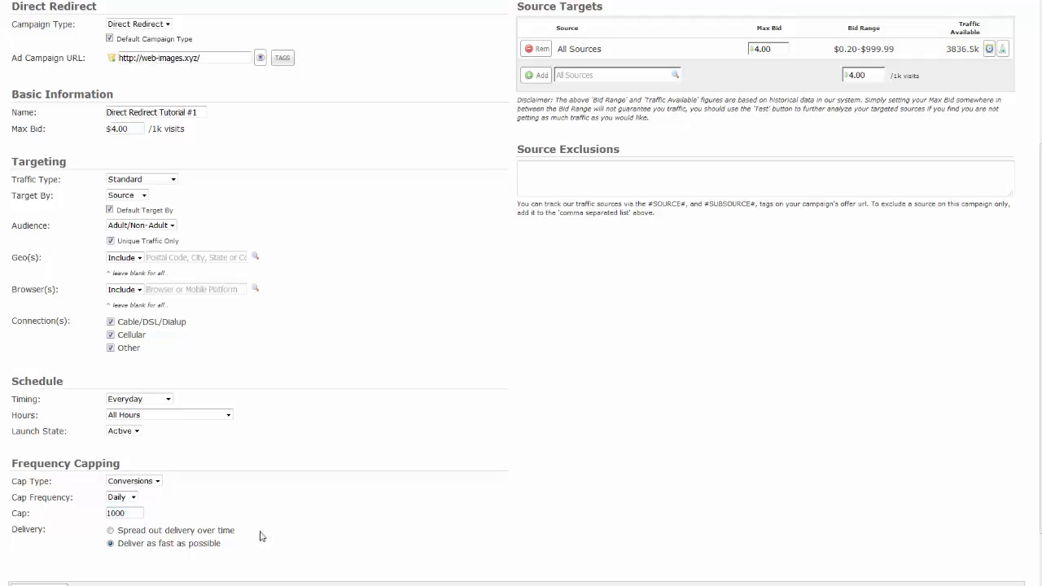
Step: Enter sources 10657, 17310 and 12020 in the new-source field using autocomplete suggestions
scroll(645, 328, "up", 3)
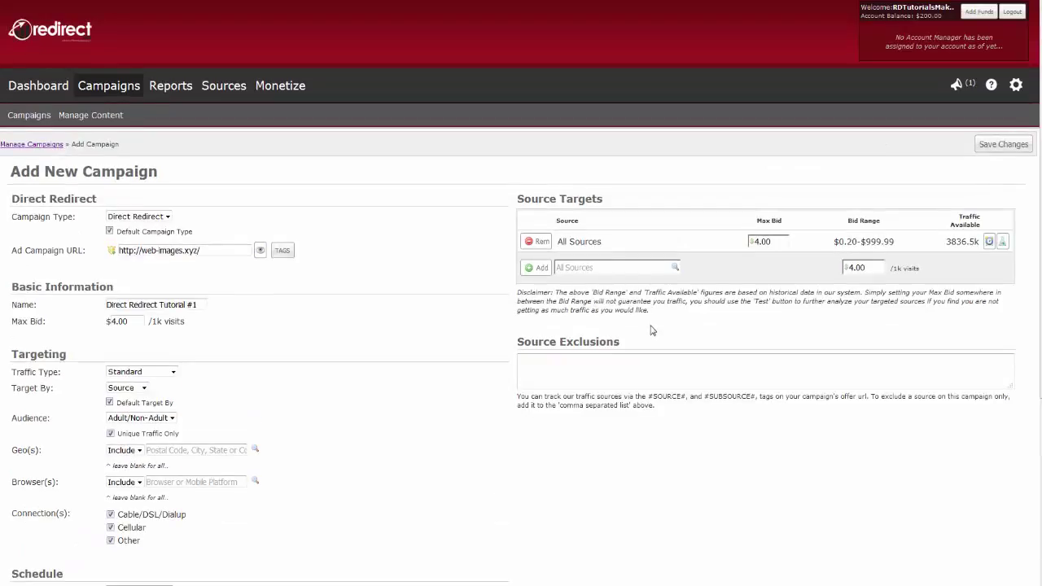
left_click(573, 269)
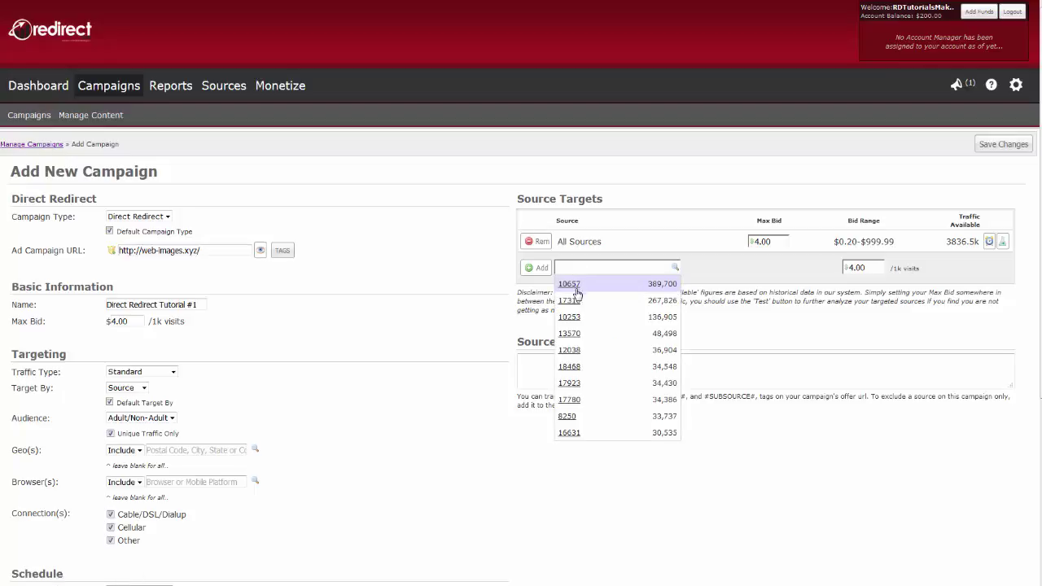
left_click(575, 284)
type(",")
left_click(577, 301)
type(",")
key("Return")
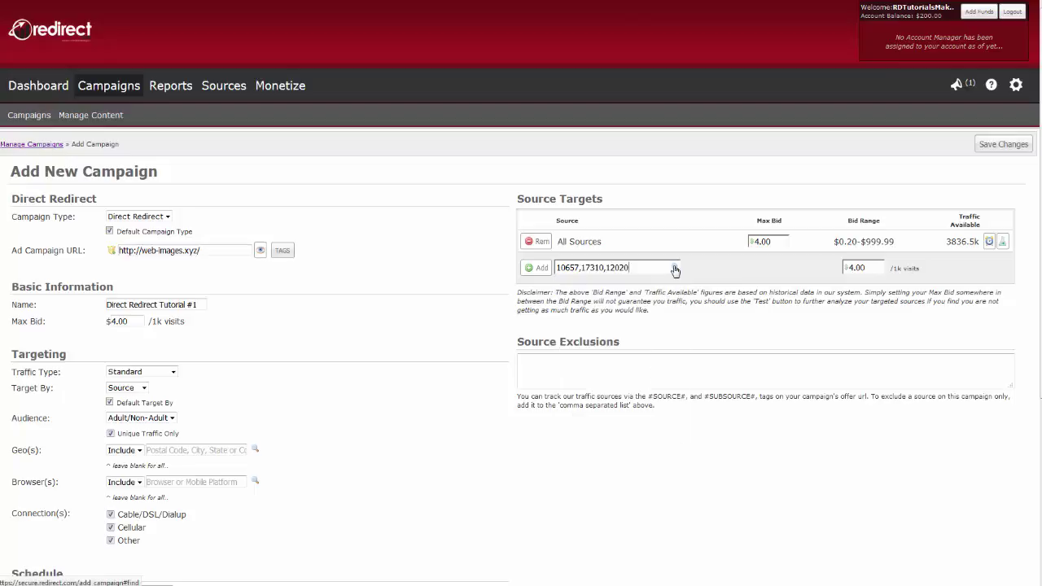
Step: Find source 11077 in the source search, select it, and use it for targeting
left_click(675, 269)
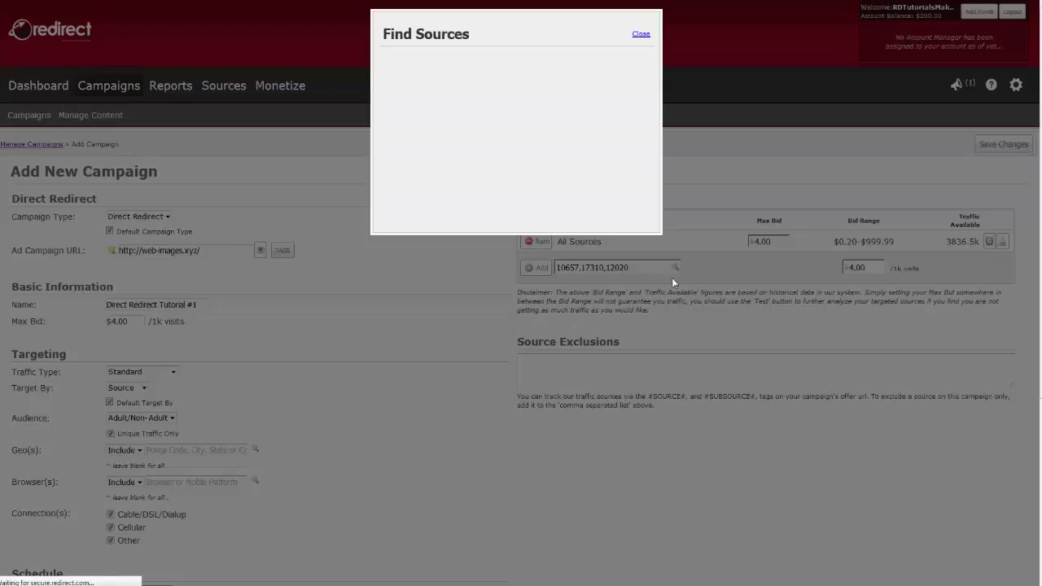
left_click(443, 60)
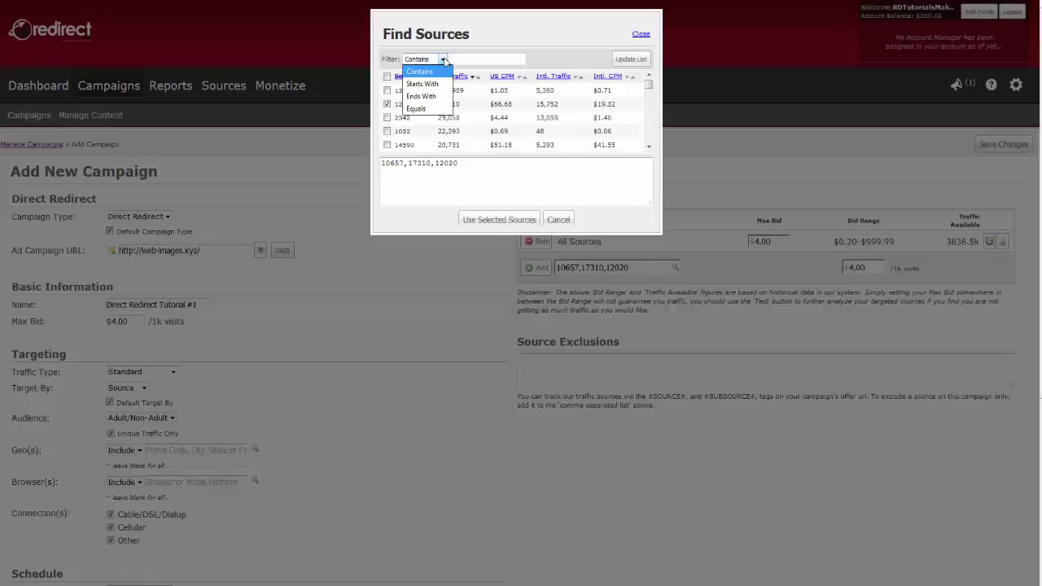
left_click(630, 58)
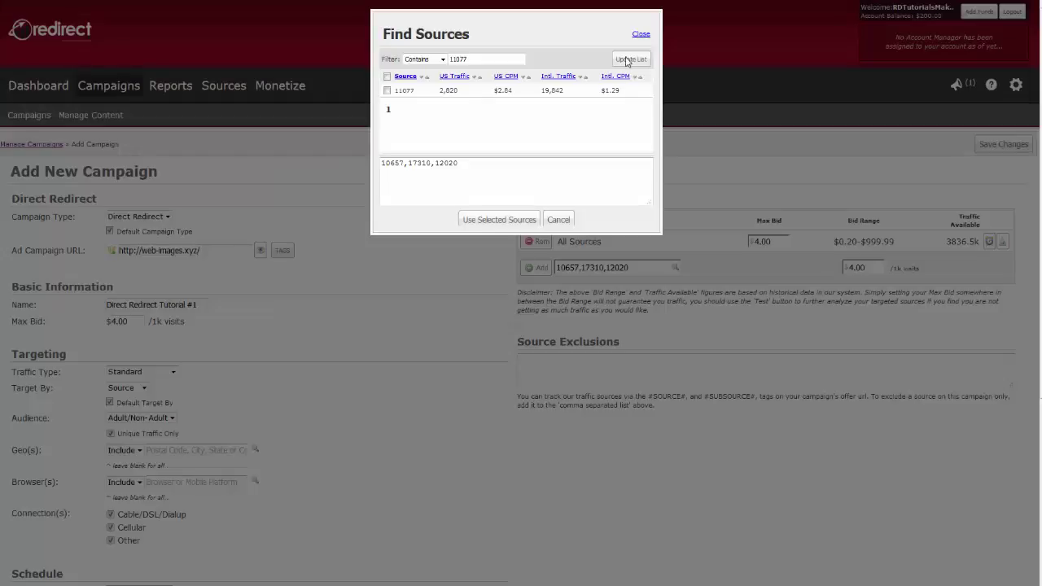
left_click(388, 91)
left_click(482, 165)
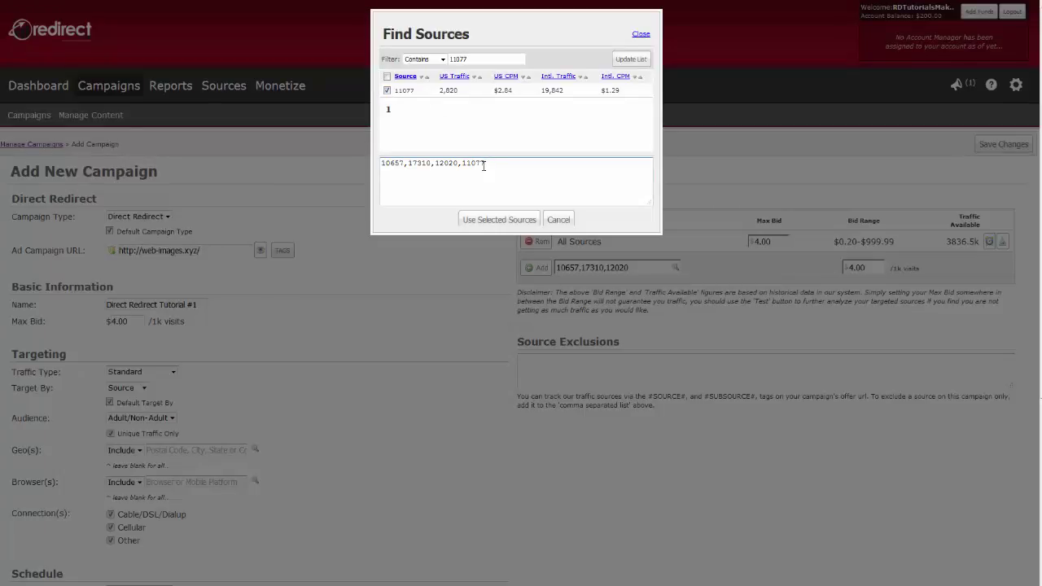
left_click(493, 220)
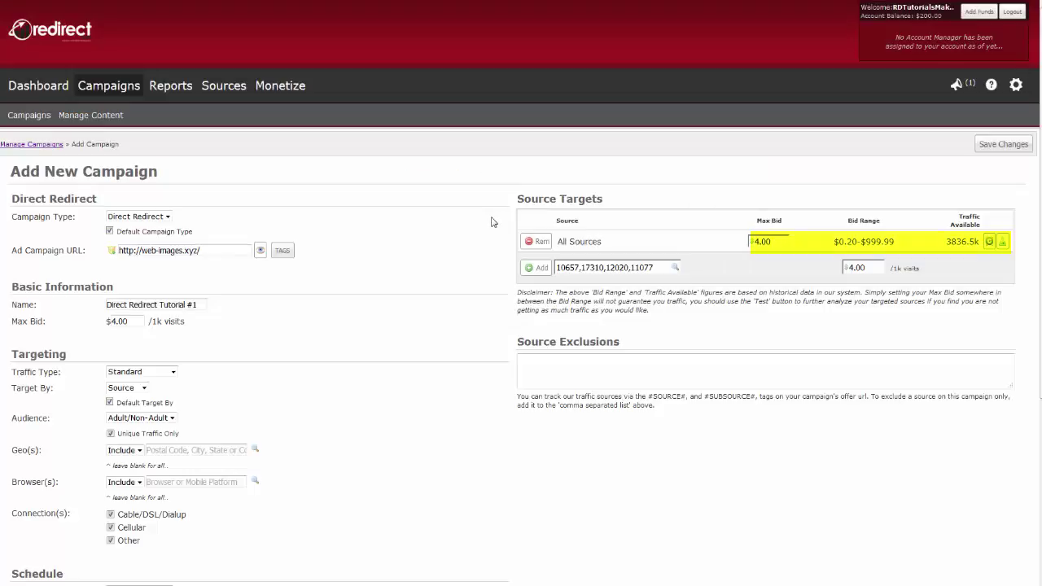
Step: Add sources 11077, 12020, 17310 and 10657 at $4.00 bids and review 11077's hourly breakdown
left_click(535, 273)
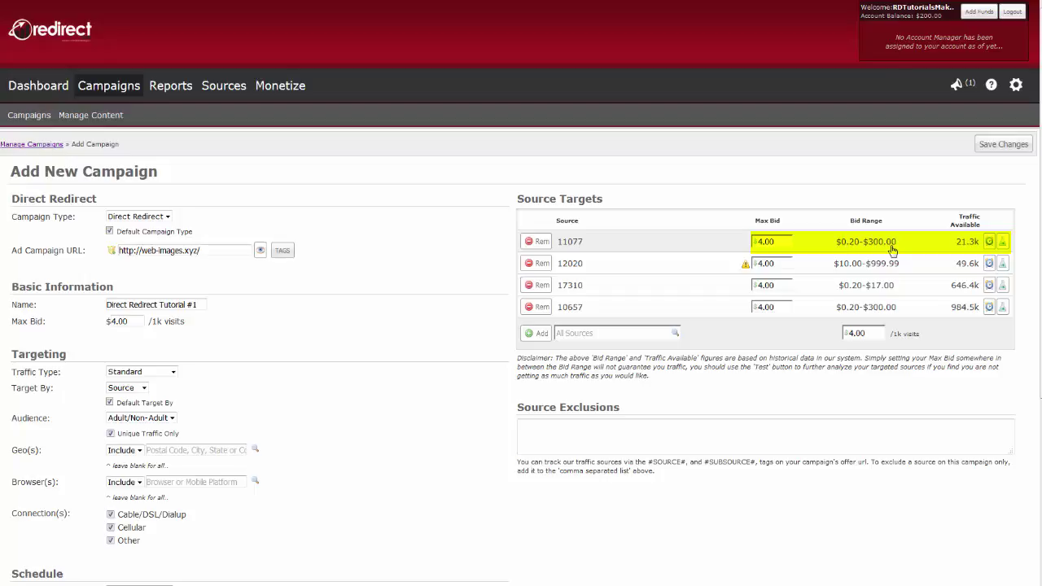
left_click(989, 242)
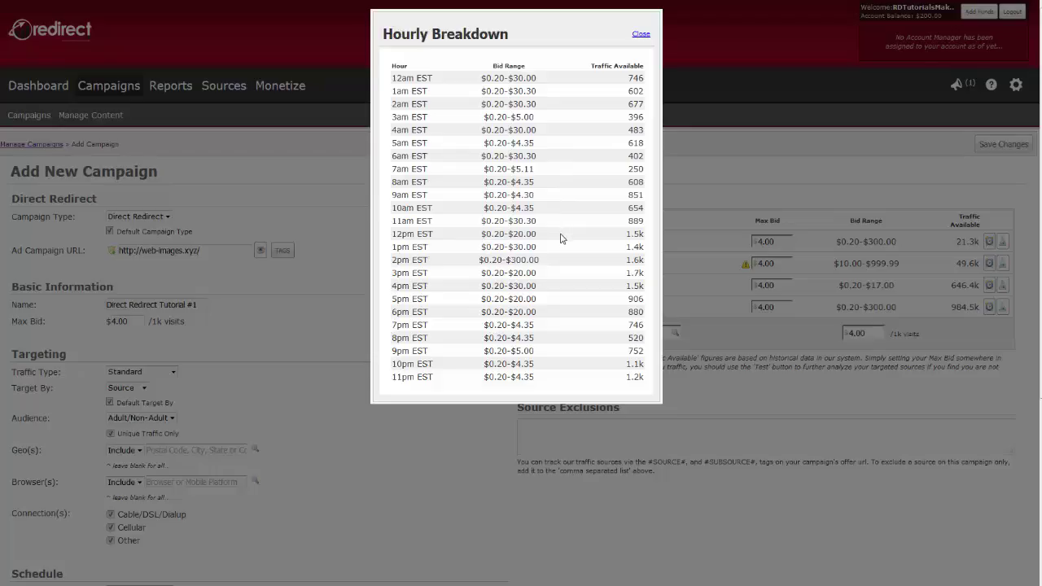
key("Escape")
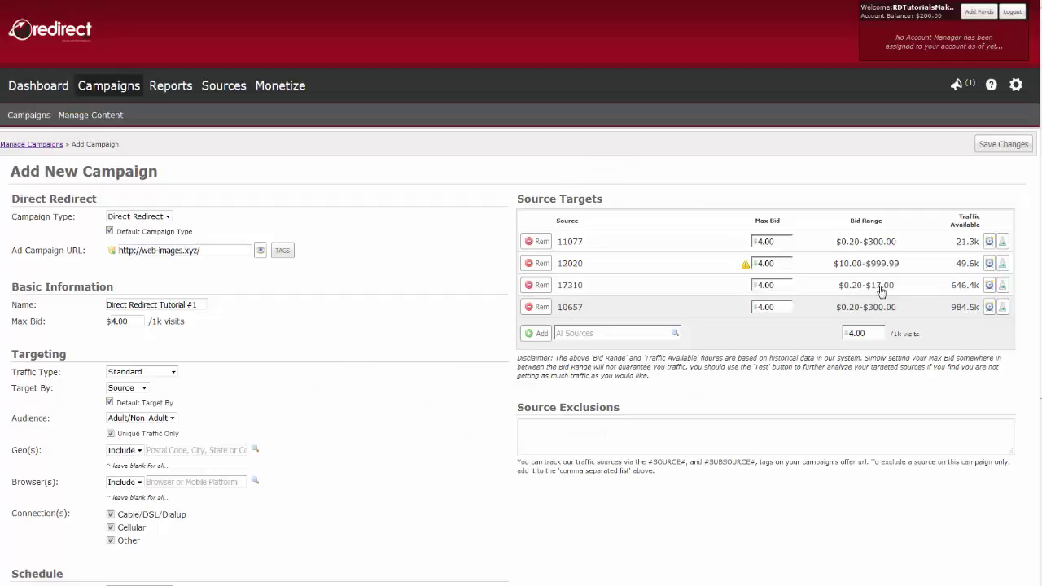
left_click(1002, 244)
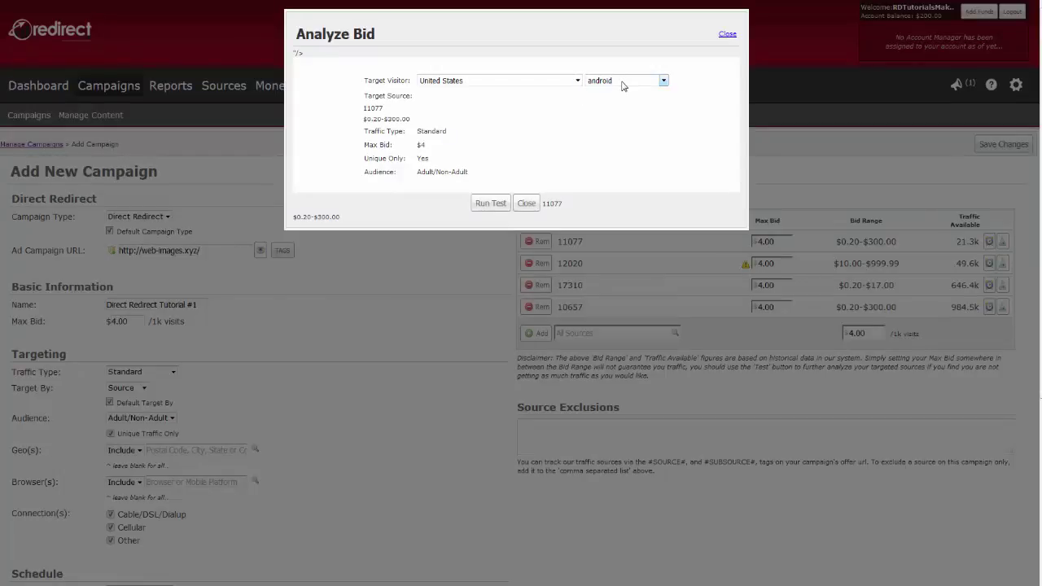
left_click(495, 205)
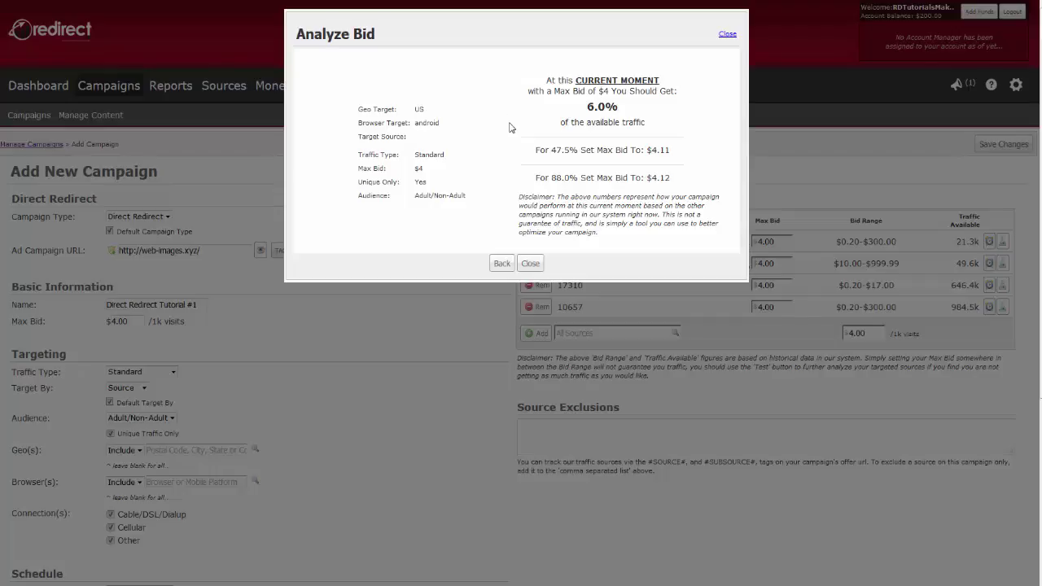
left_click(530, 264)
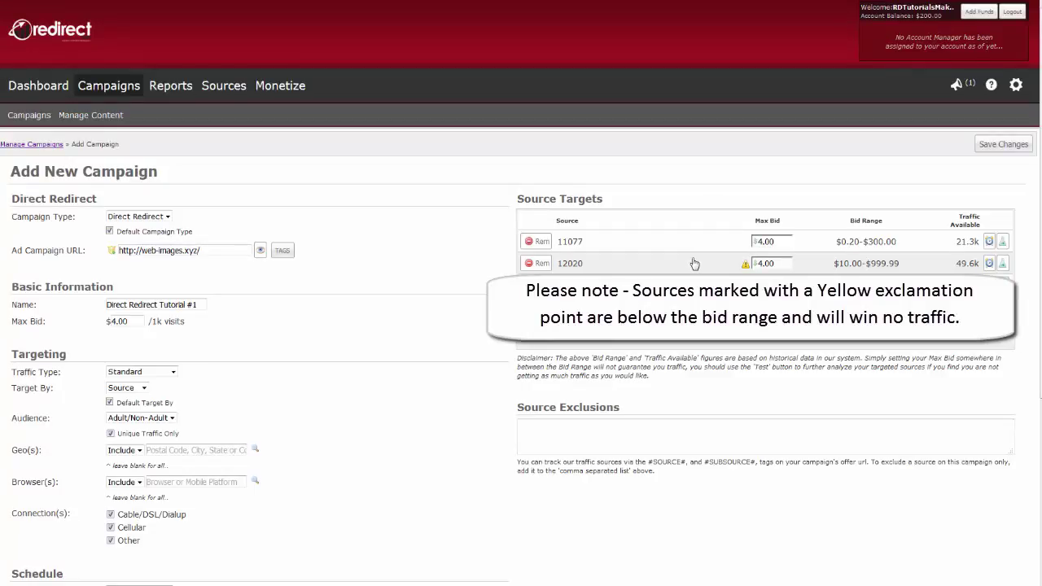
Step: Raise source 12020's max bid from 4.00 to 12.00 and save the campaign changes
left_click(746, 269)
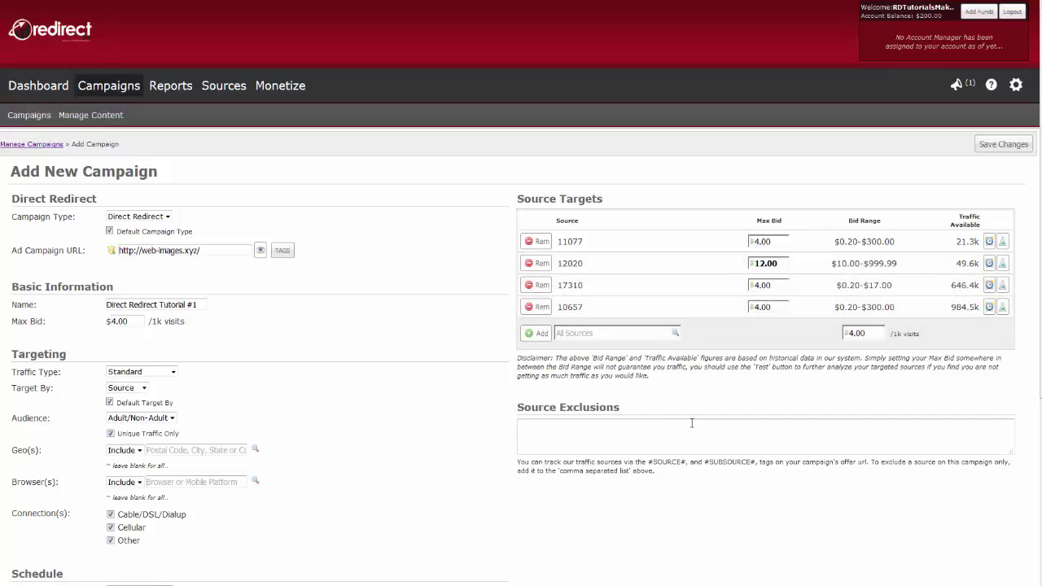
left_click(673, 430)
scroll(415, 418, "down", 4)
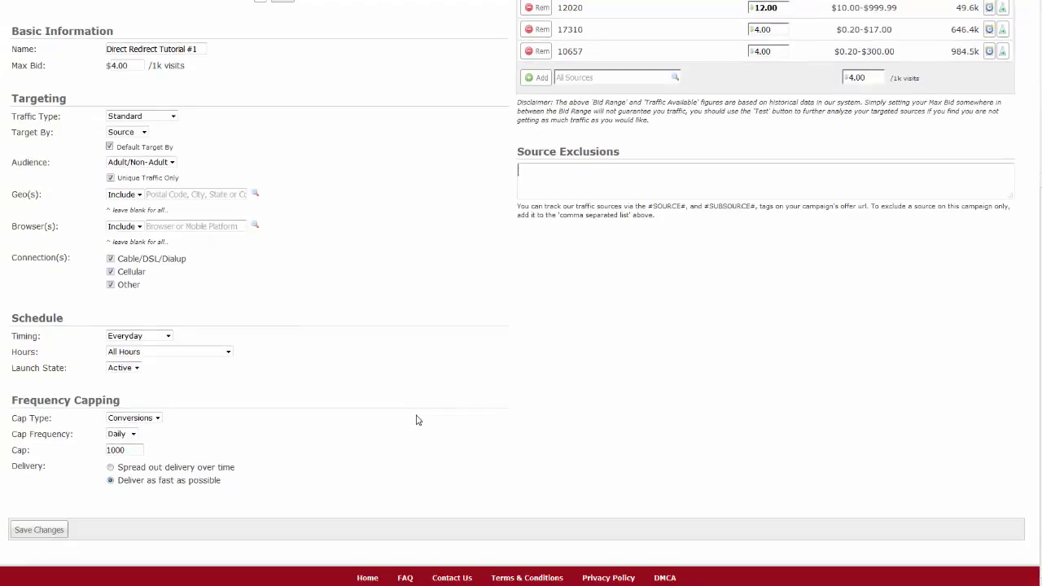
left_click(33, 530)
scroll(302, 520, "down", 5)
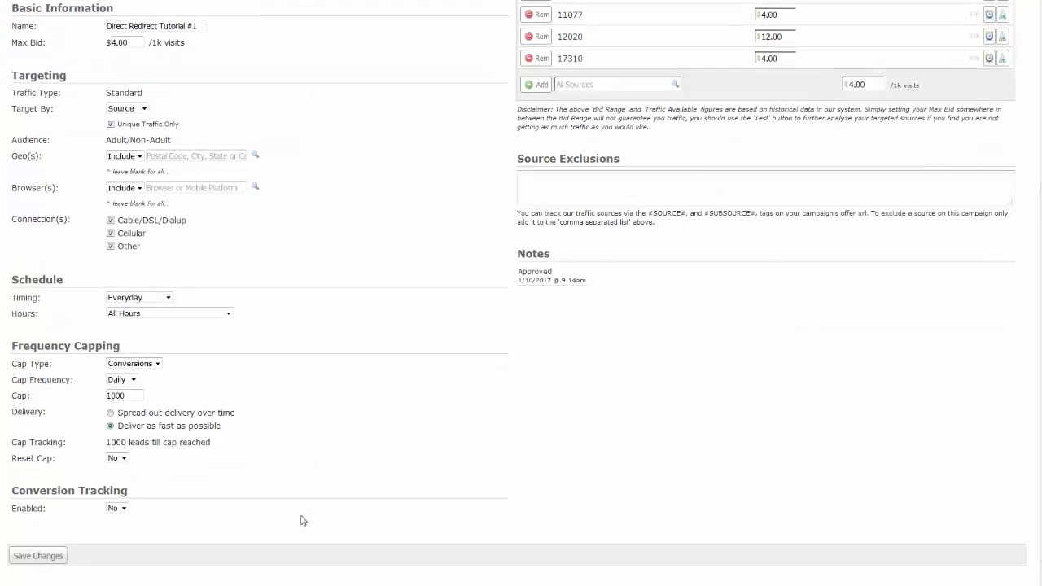
Step: Try conversion tracking with Client Side Pixel type, then disable it again and save
left_click(117, 508)
left_click(123, 531)
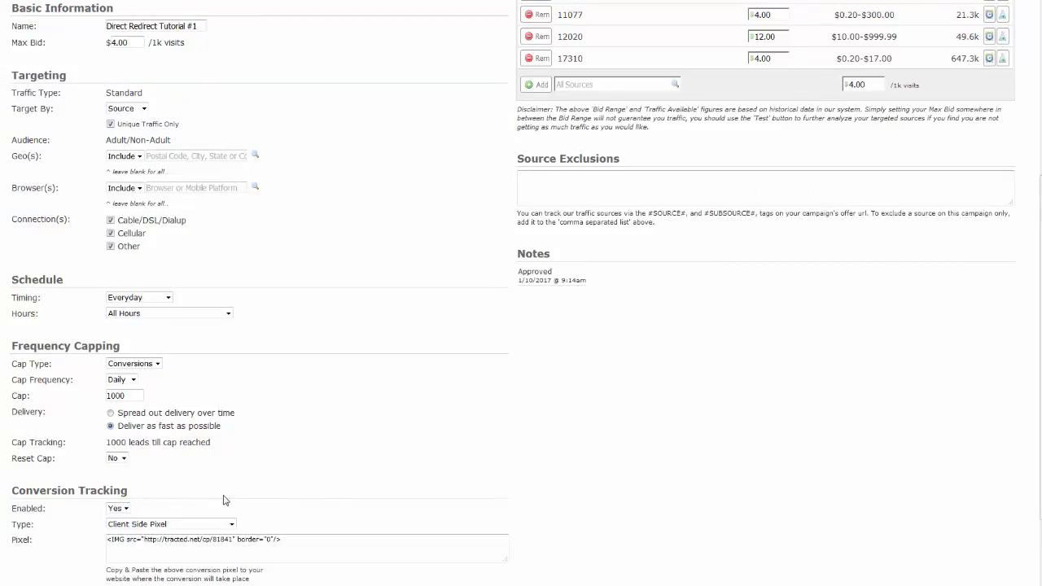
scroll(225, 499, "down", 2)
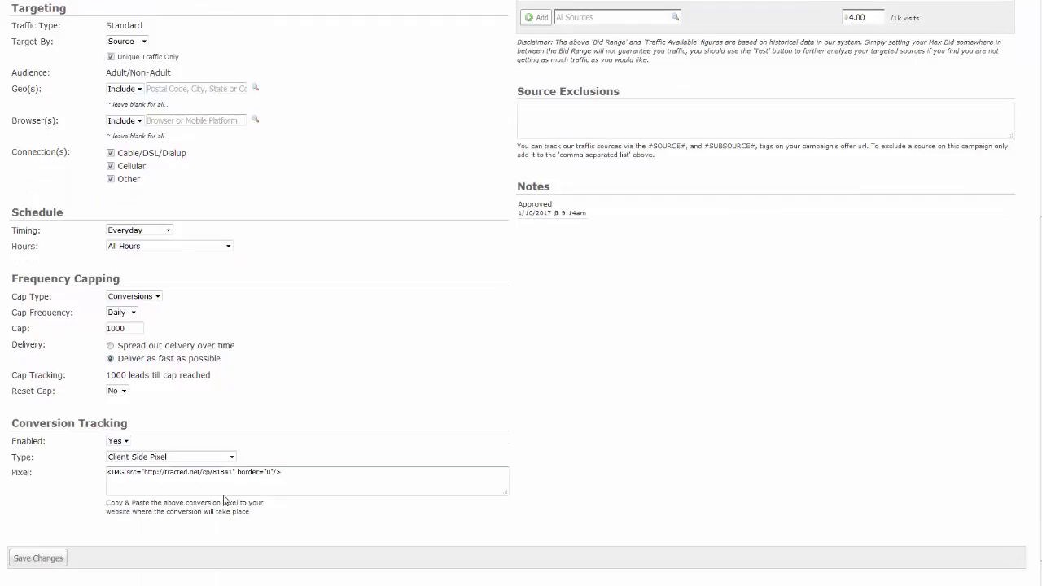
left_click(231, 456)
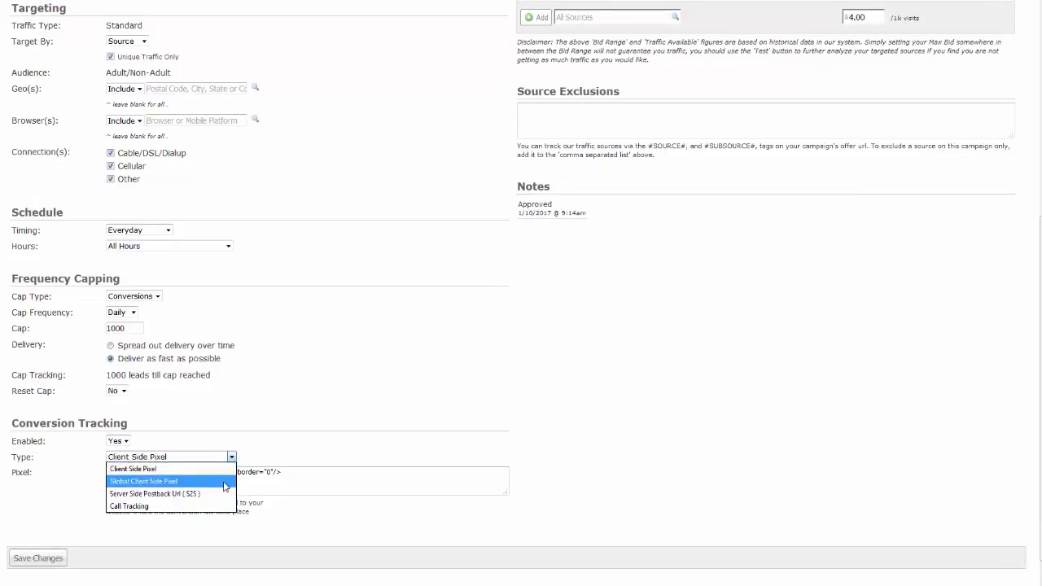
left_click(231, 469)
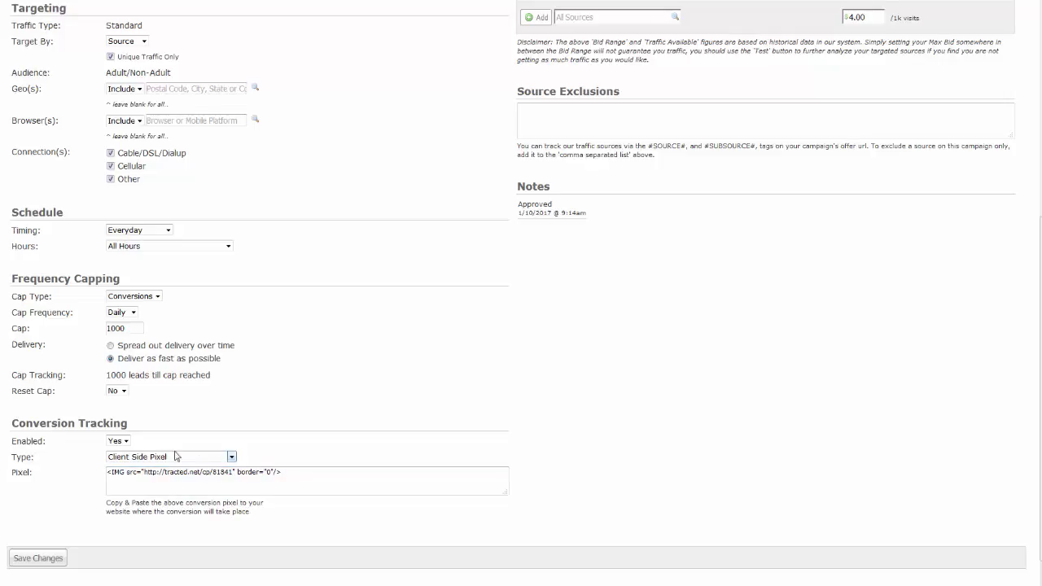
left_click(117, 441)
left_click(114, 465)
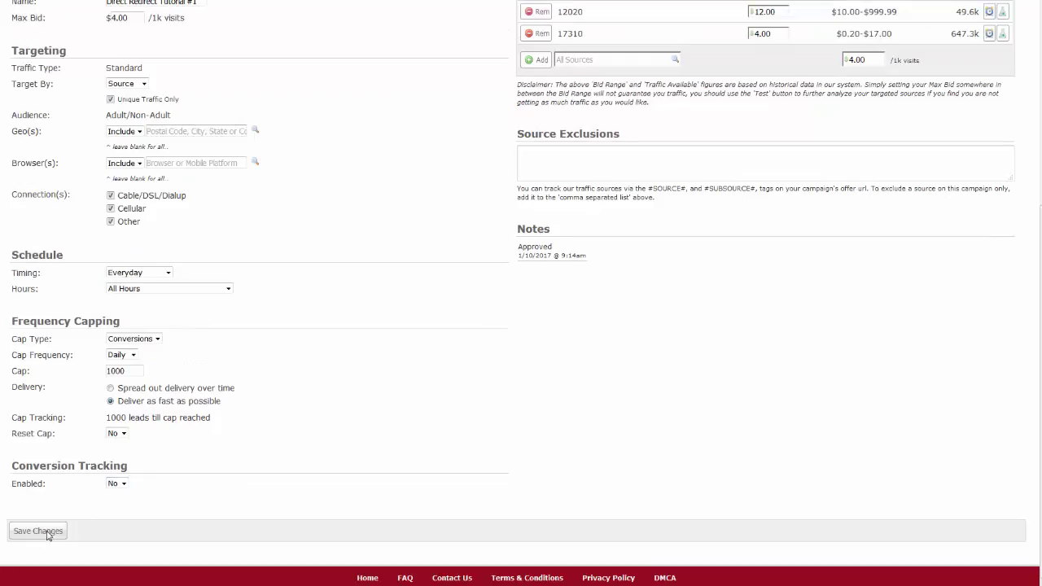
left_click(47, 531)
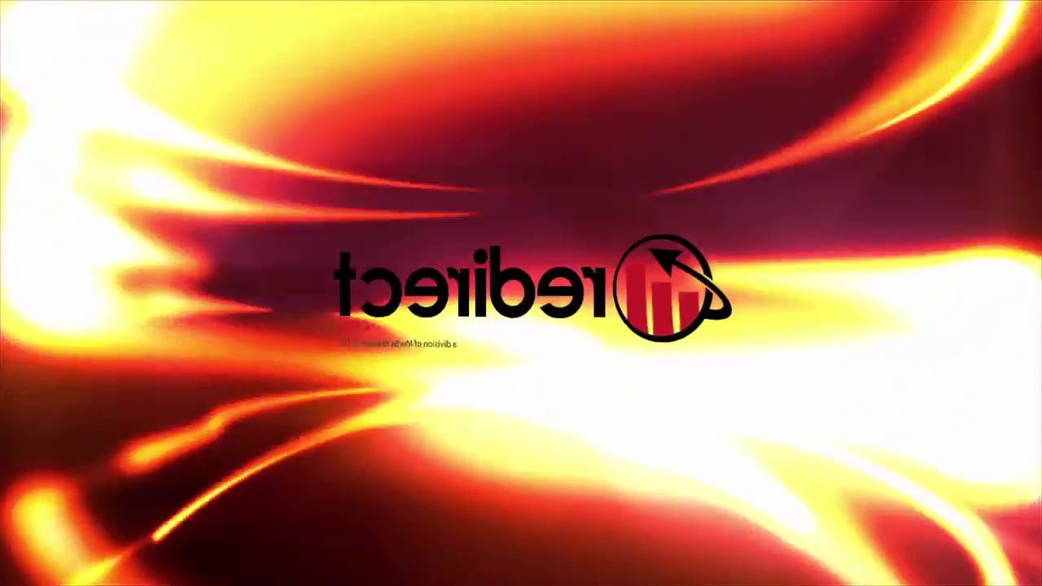